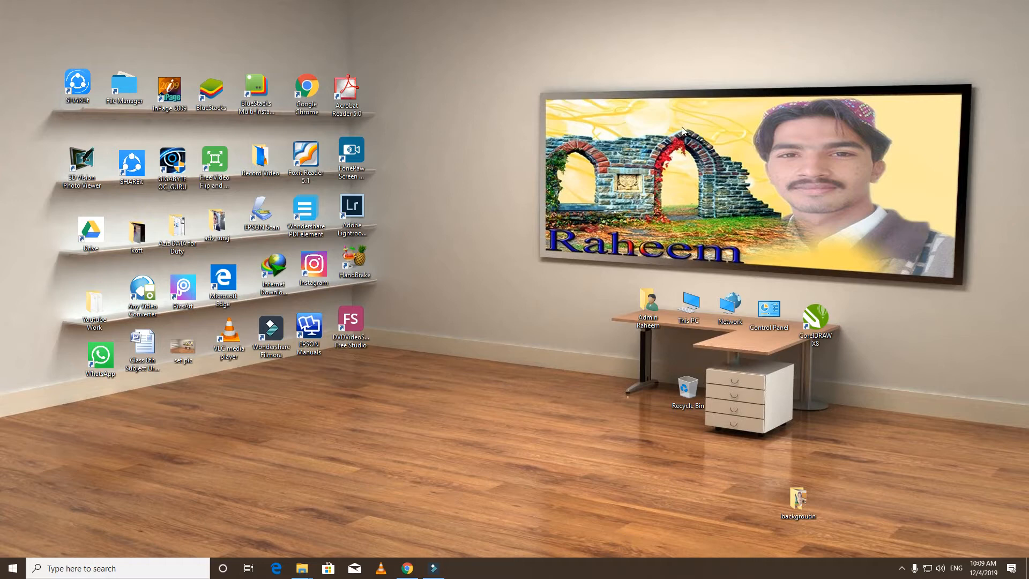
Launch Adobe Photoshop CS5 (64 Bit), and open the backgroudn folder from the desktop in a maximized window.
key(super)
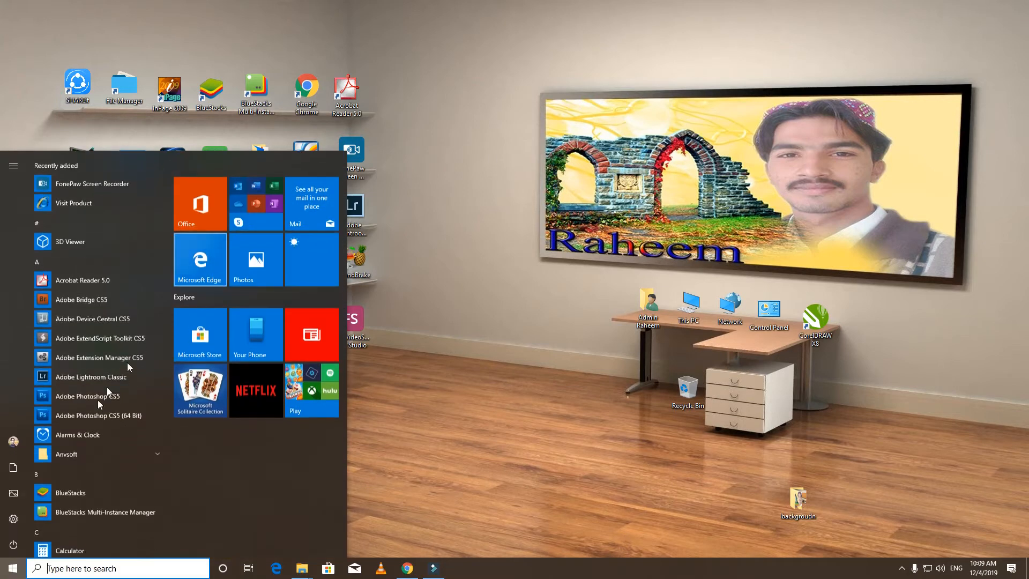
click(91, 420)
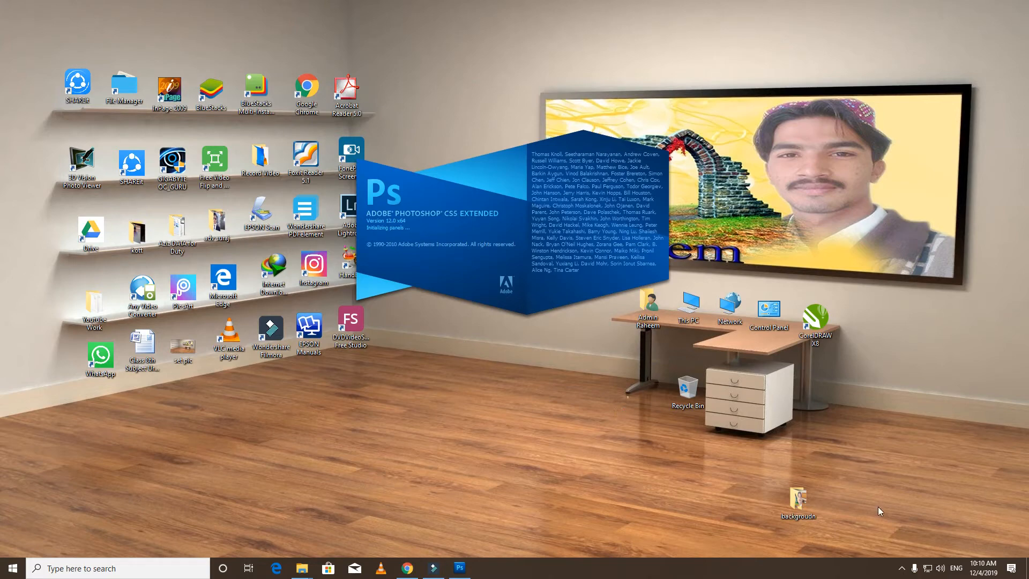
double_click(810, 507)
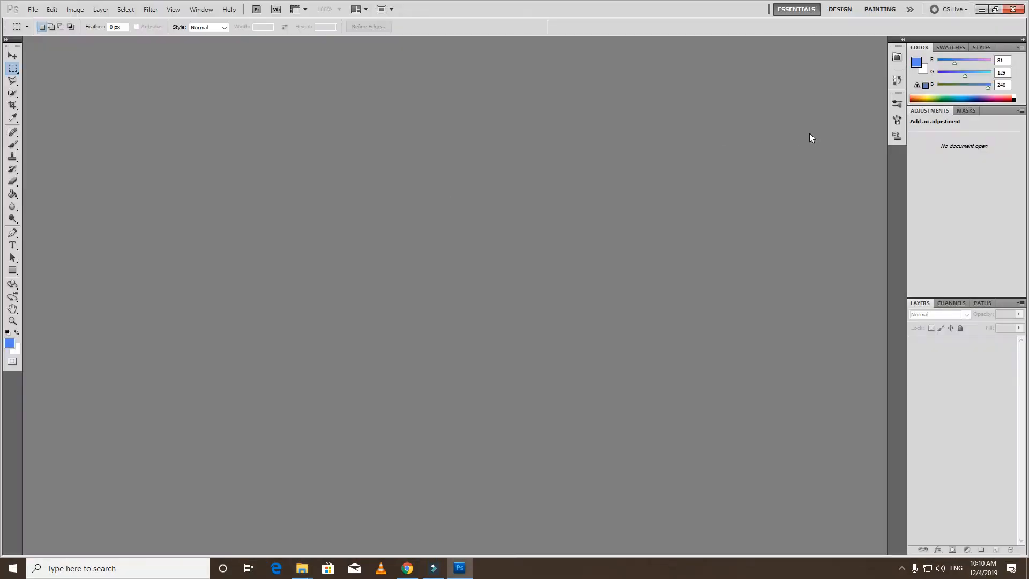
click(978, 10)
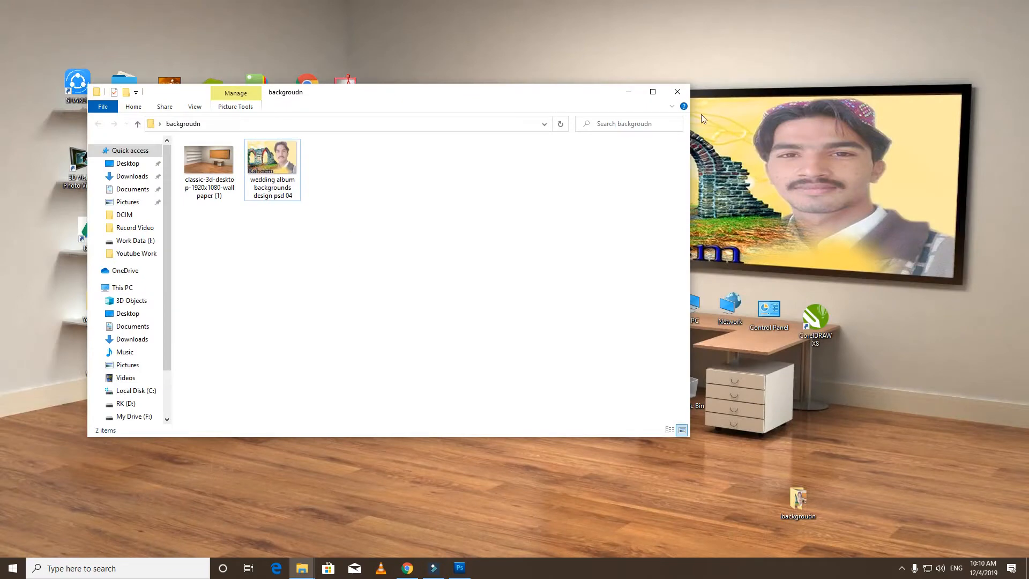
click(655, 89)
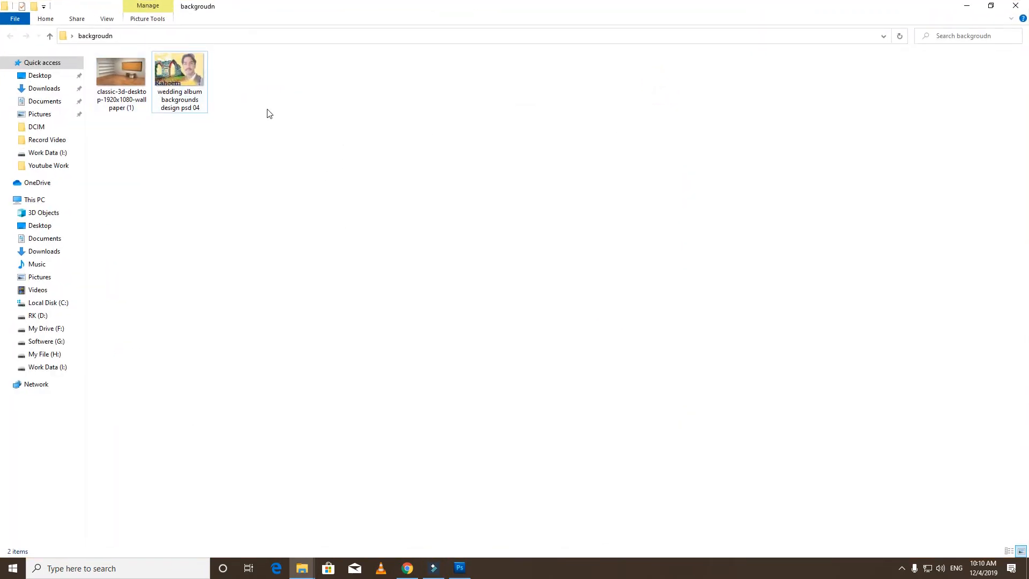
Open both images from the backgroudn folder in Photoshop and undock them into separate floating windows.
click(469, 573)
click(460, 567)
drag(133, 143, 514, 233)
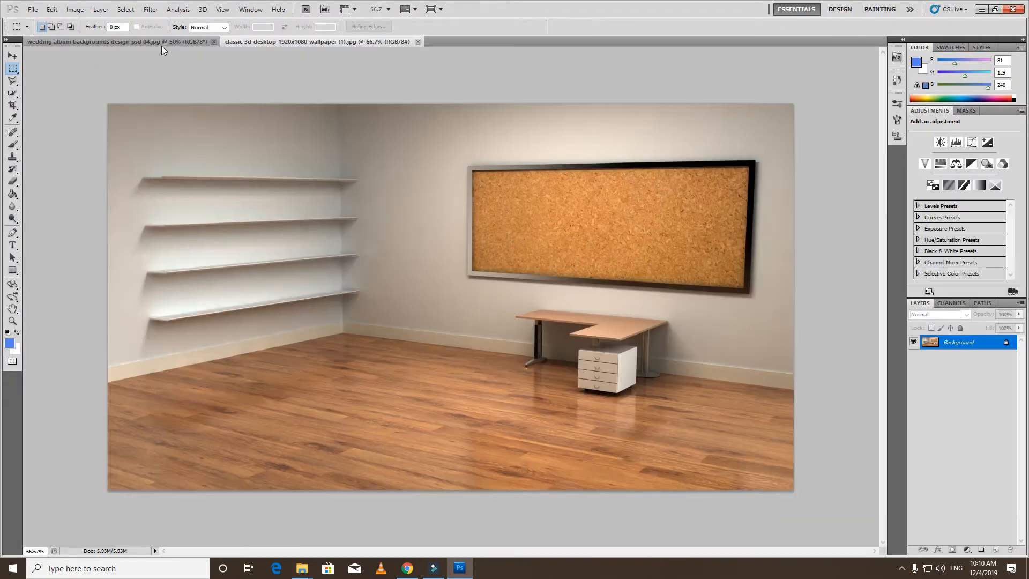
drag(161, 43, 327, 165)
click(275, 96)
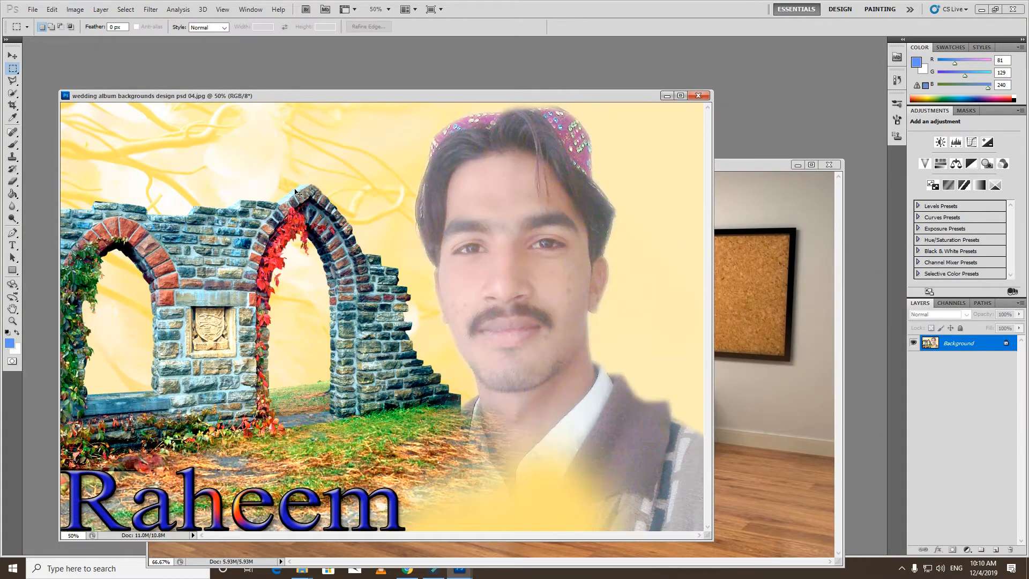
Select the whole wedding album image and copy it into the classic-3d-desktop wallpaper document as a new layer.
key(ctrl+a)
click(11, 57)
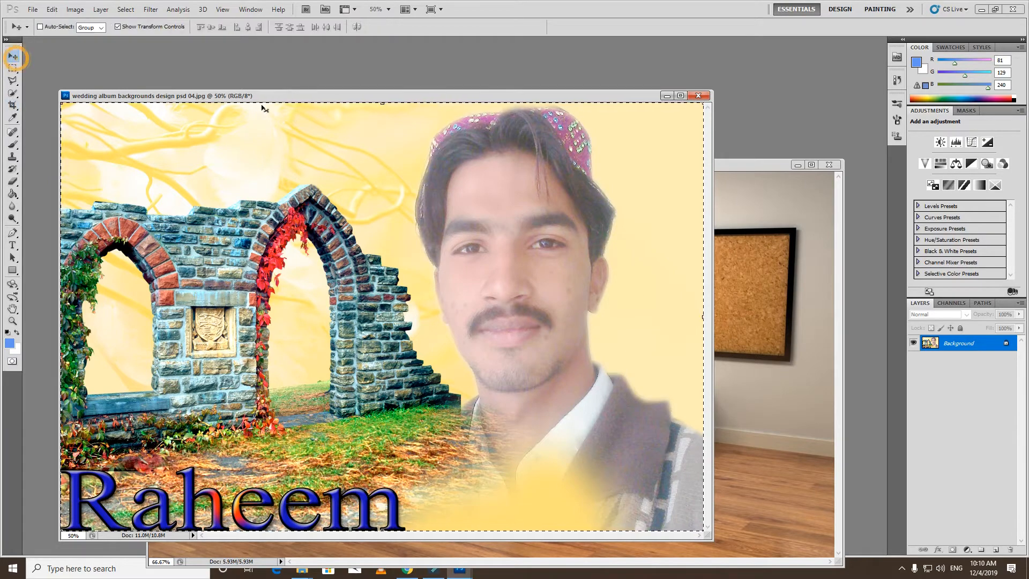
drag(265, 94, 262, 335)
drag(365, 442, 493, 231)
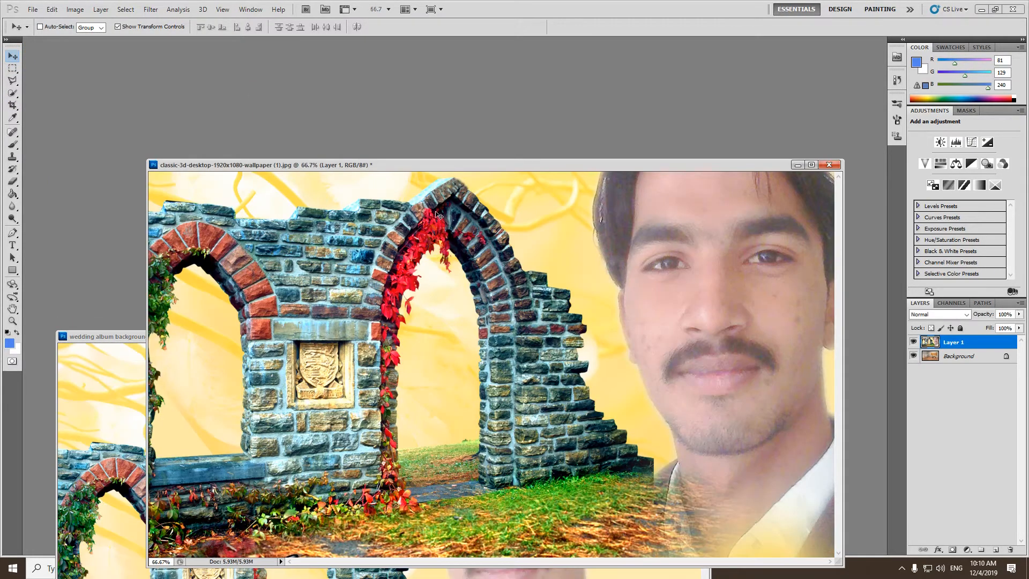
Scale the pasted picture down to about half the wallpaper's width and place it over the corkboard side of the room.
drag(434, 167, 413, 81)
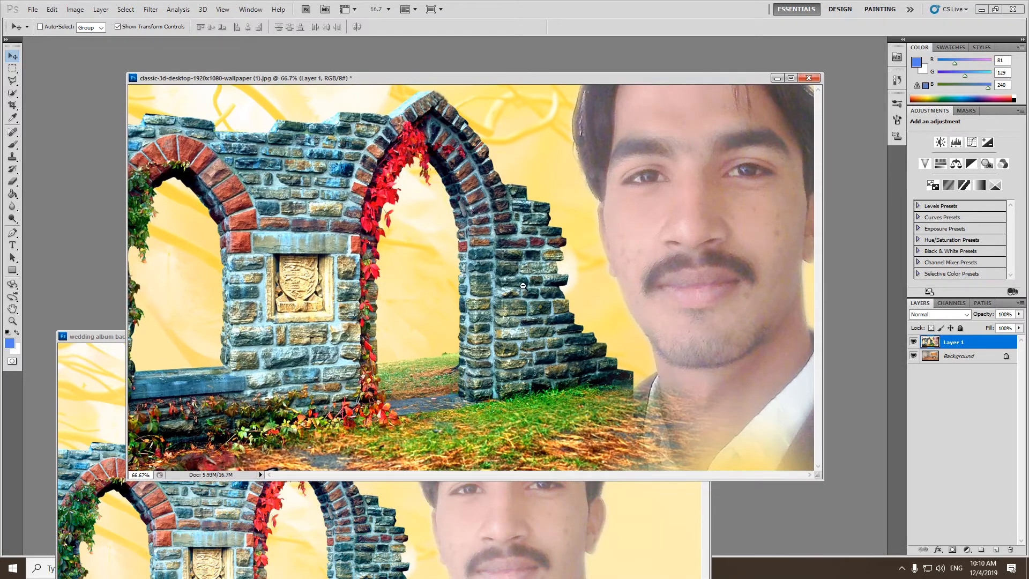
key(ctrl+minus)
drag(278, 128, 535, 268)
key(Return)
drag(613, 331, 533, 255)
ctrl+click(708, 293)
ctrl+click(708, 293)
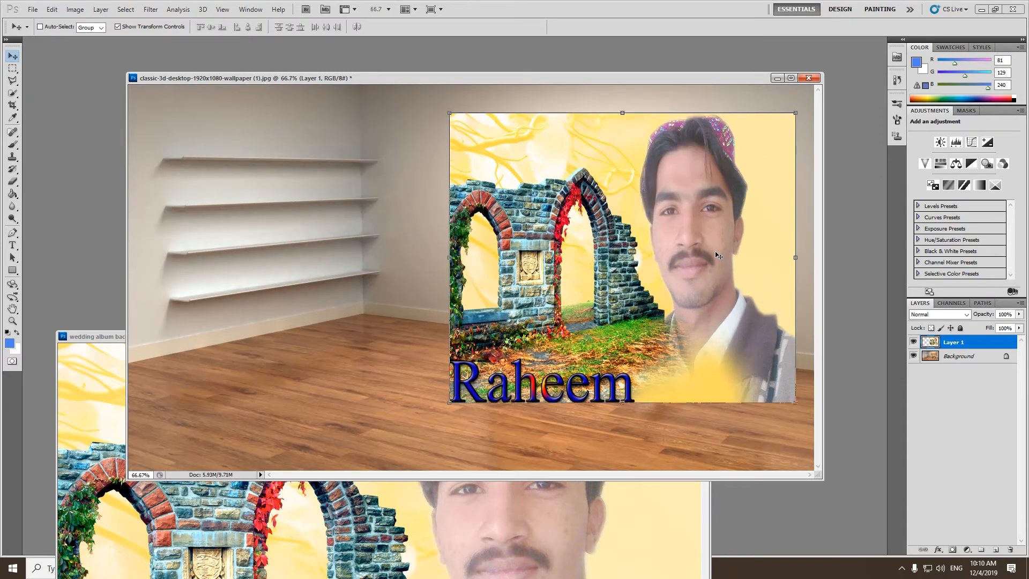
Shrink the picture layer to slightly less than the corkboard's width and position it over the board.
drag(718, 255, 620, 268)
drag(350, 128, 419, 288)
key(Return)
drag(500, 333, 575, 205)
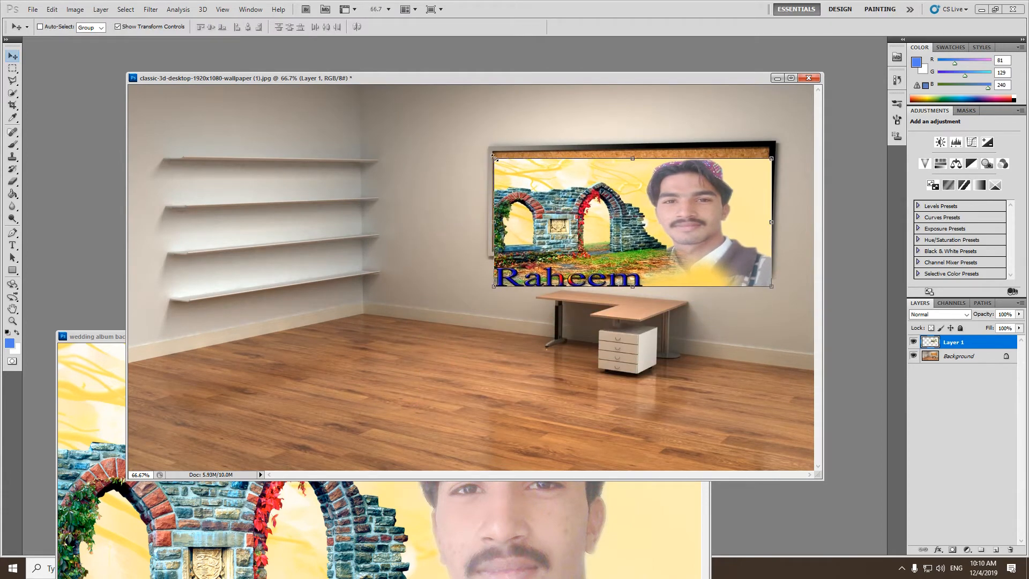
drag(494, 158, 518, 162)
key(Return)
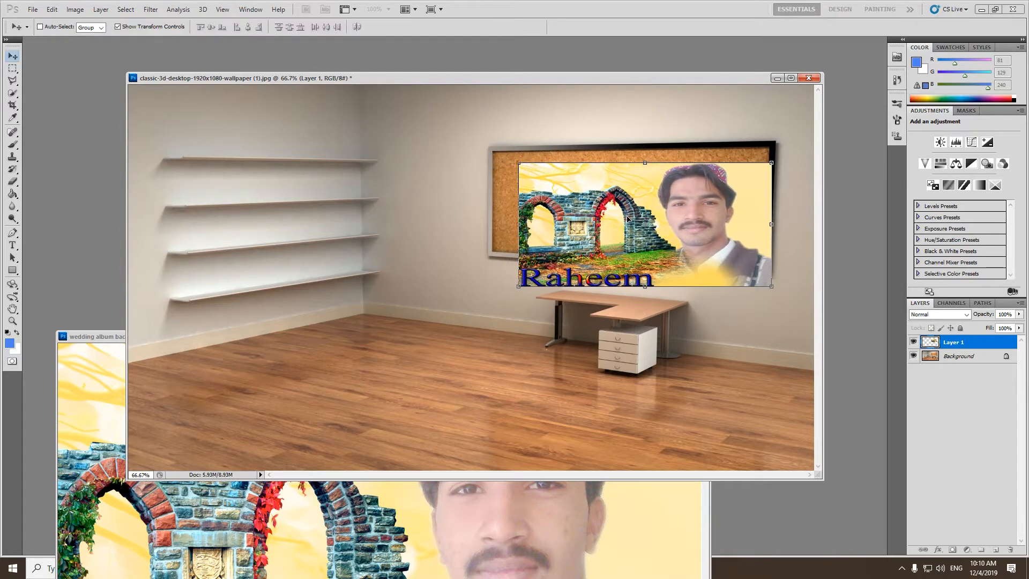
mouse_move(628, 219)
mouse_down()
mouse_move(598, 203)
mouse_move(622, 224)
mouse_up()
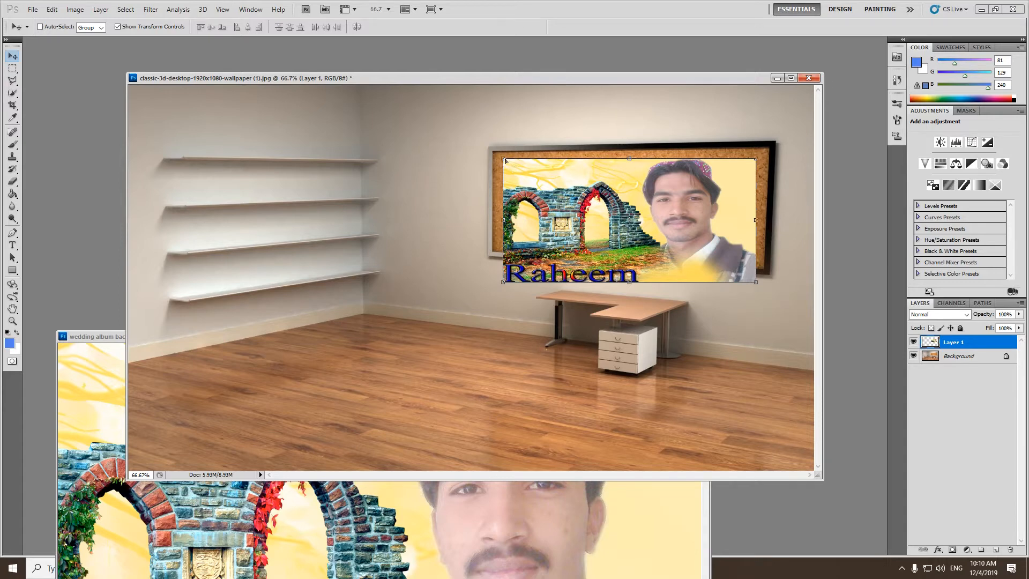
Distort the picture's four corners to match the perspective of the corkboard's inner frame, and apply the transformation.
drag(503, 159, 494, 153)
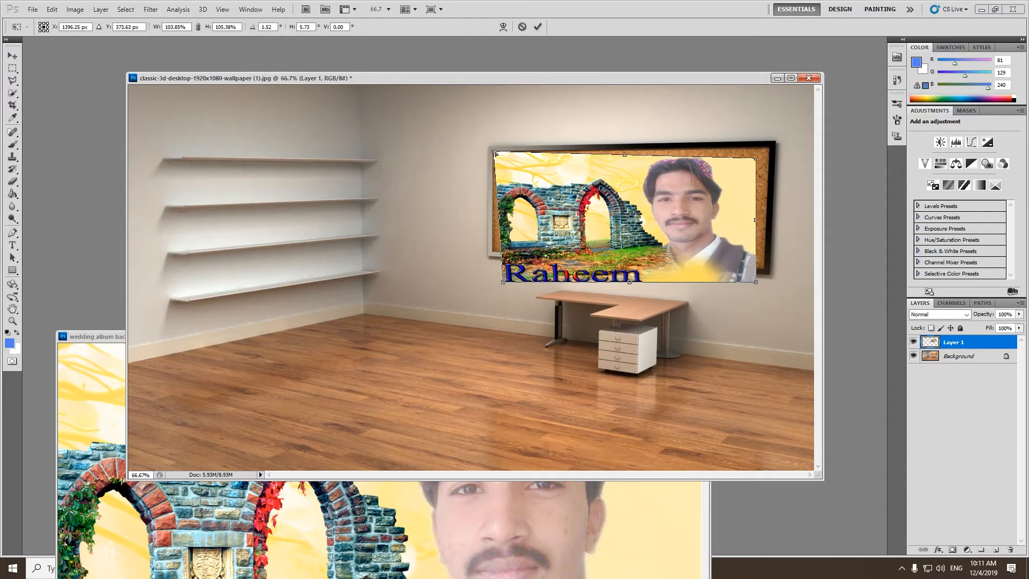
drag(755, 161, 769, 152)
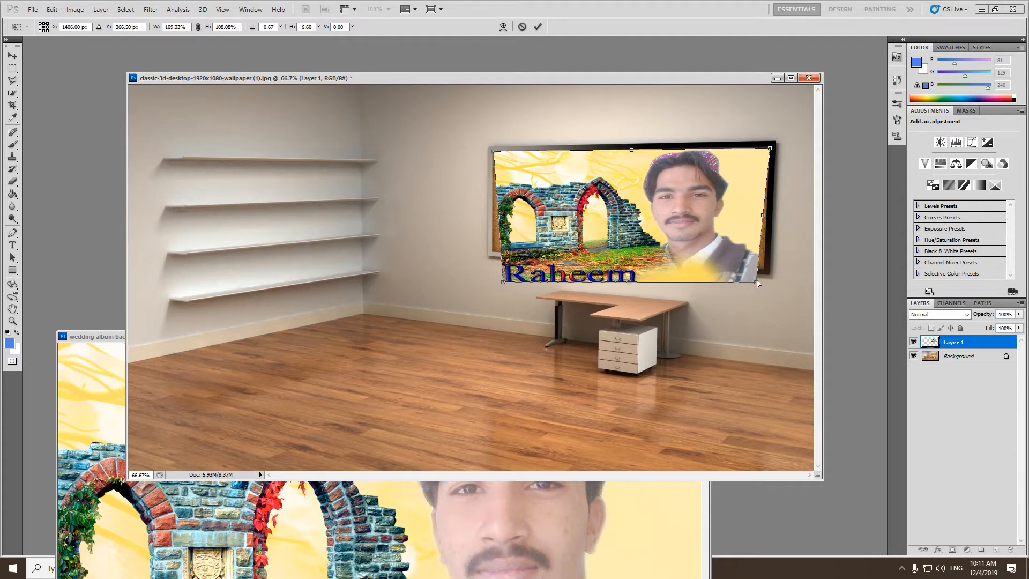
drag(757, 284, 766, 274)
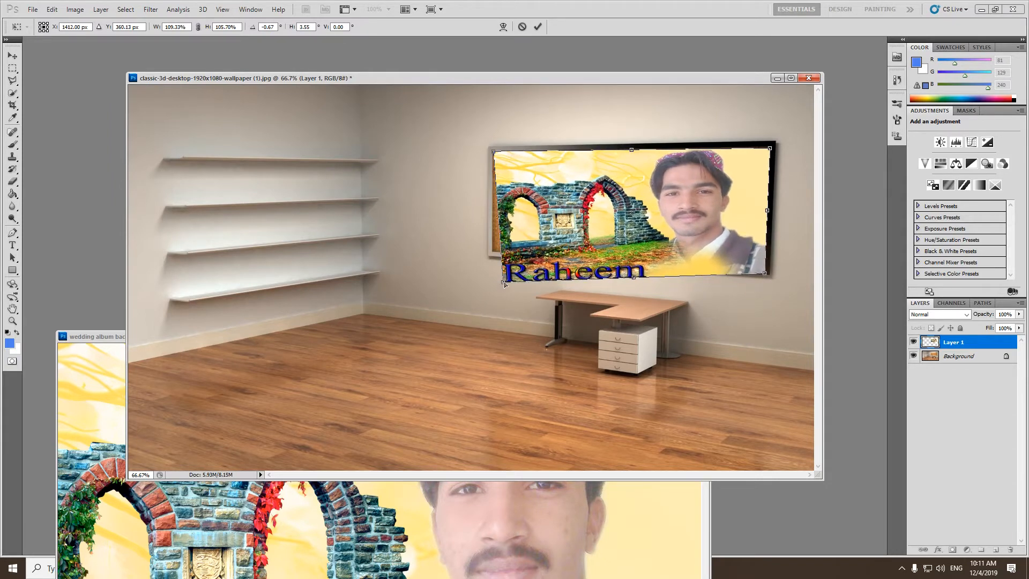
drag(504, 284, 493, 255)
key(Return)
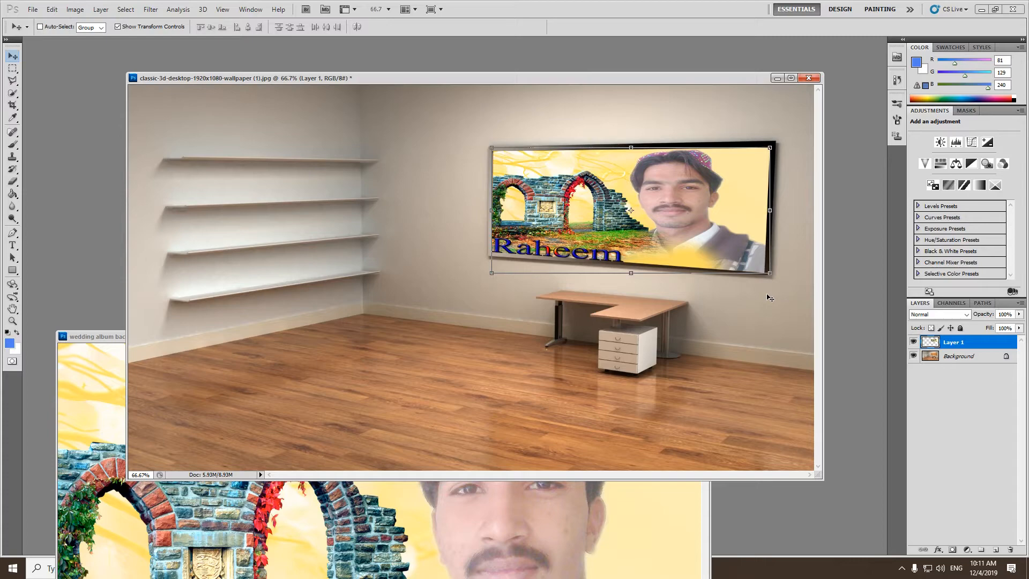
Fine-tune the picture's upper-left corner so its edge meets the inner edge of the board frame.
scroll(759, 297, up, 2)
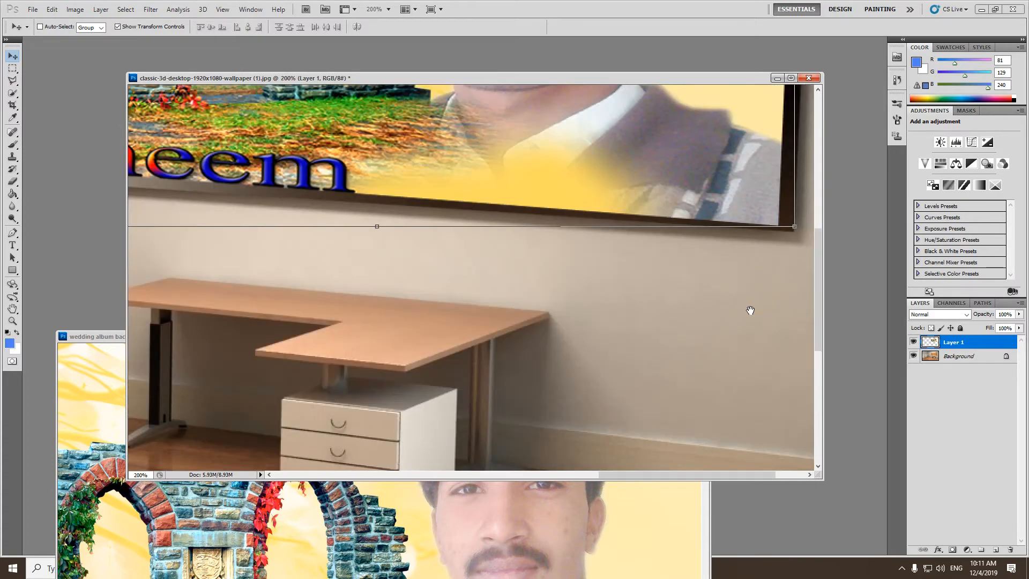
scroll(750, 310, up, 5)
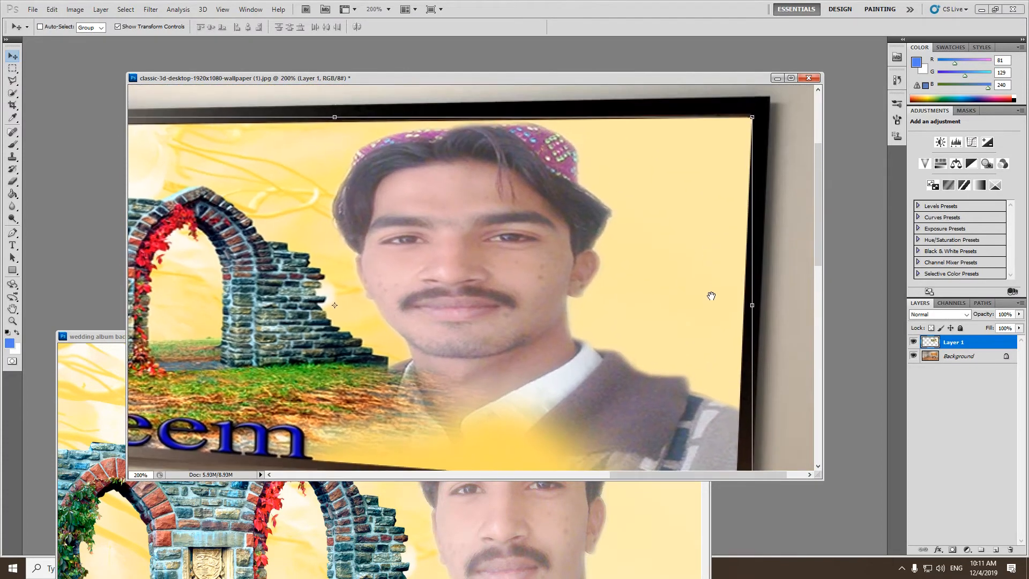
scroll(620, 271, left, 4)
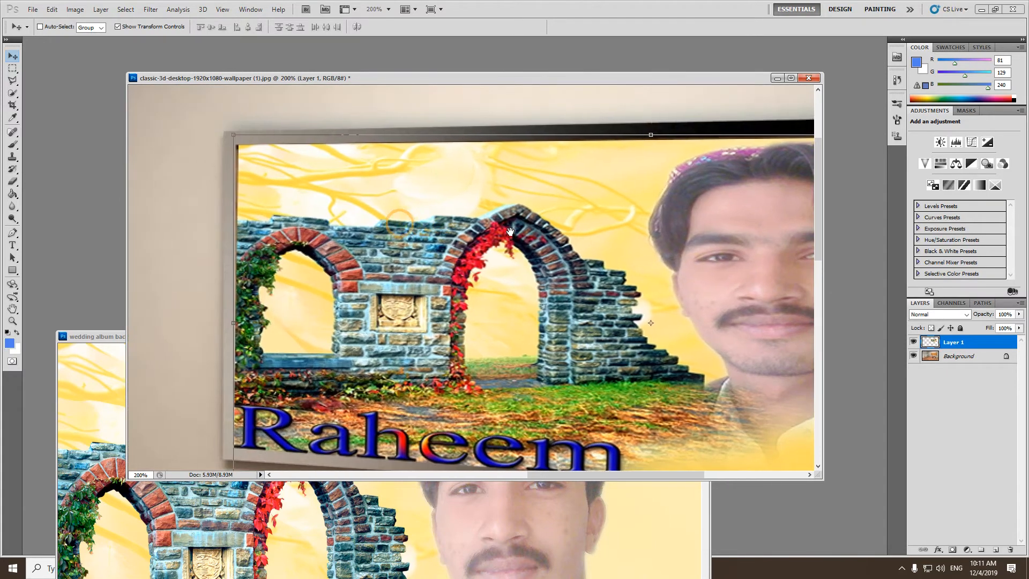
scroll(510, 231, left, 1)
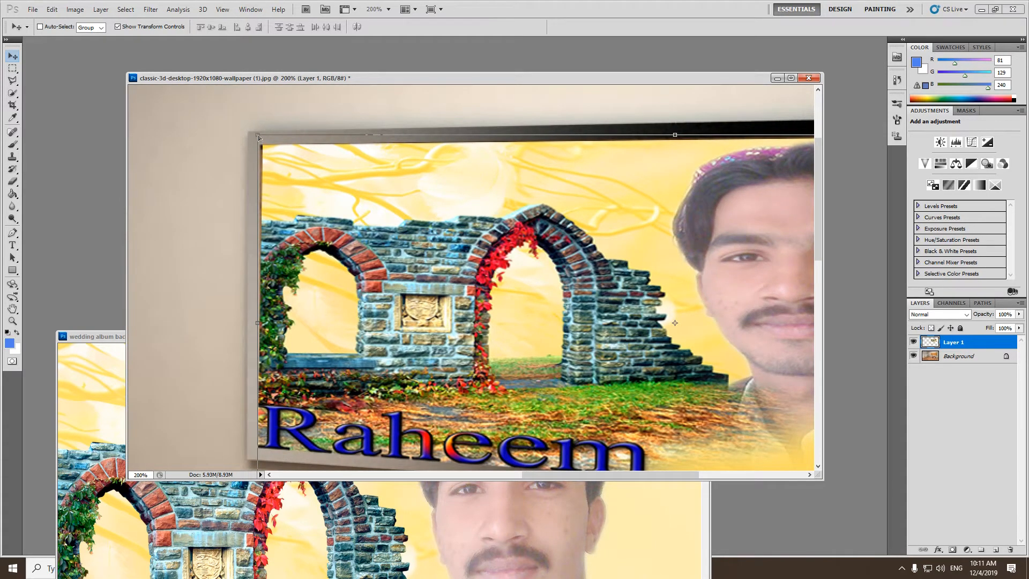
drag(258, 137, 255, 137)
key(Return)
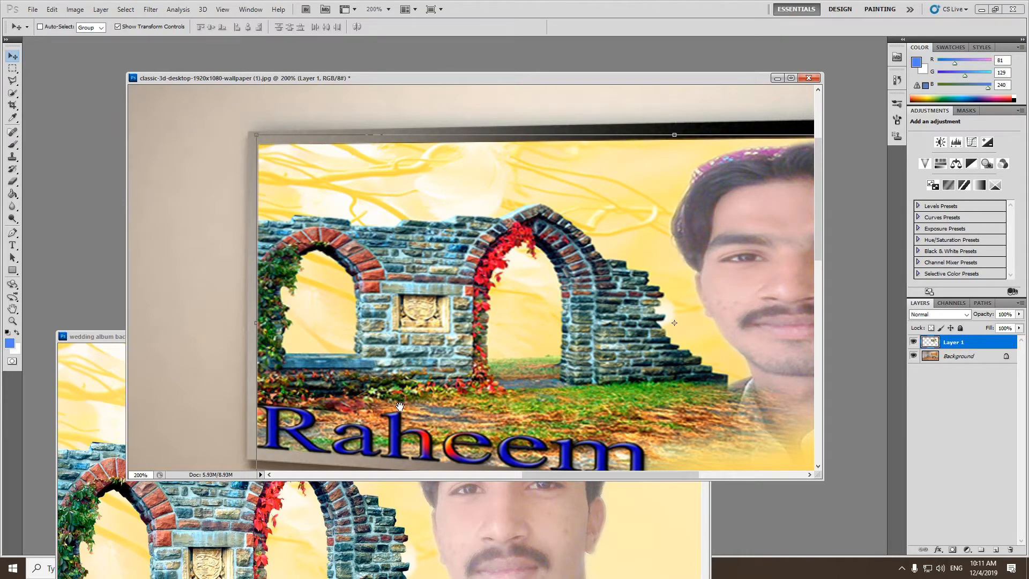
Adjust the picture's lower-left corner slightly inward to align with the board frame's inner edge.
drag(400, 405, 348, 272)
alt+click(503, 368)
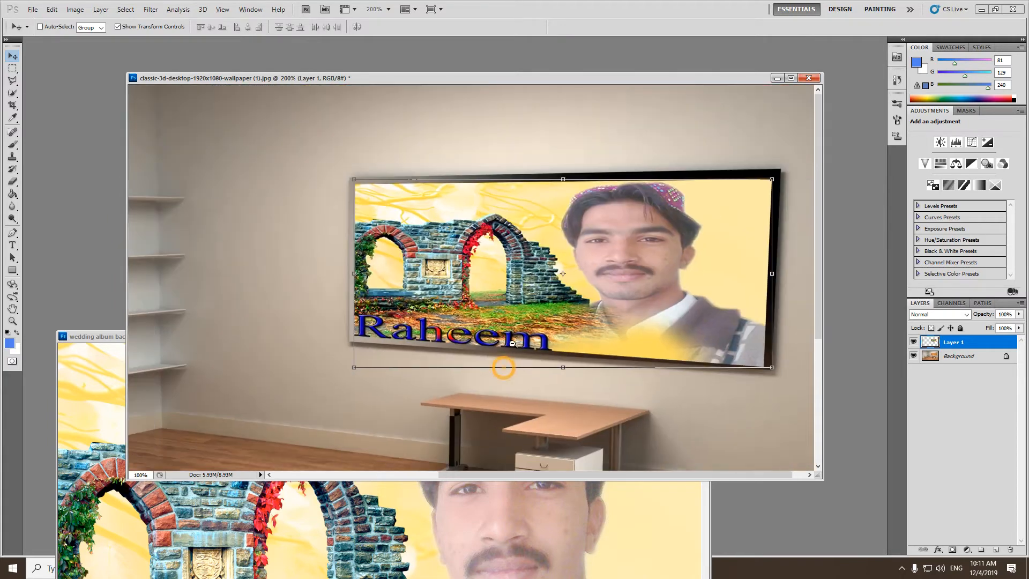
alt+click(512, 343)
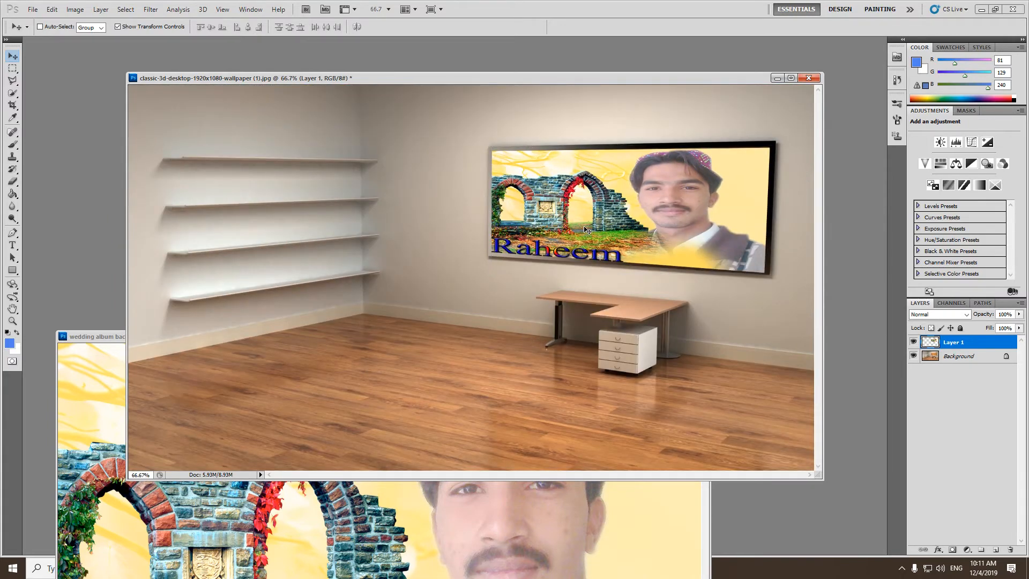
ctrl+click(431, 299)
ctrl+click(431, 300)
drag(691, 248, 650, 392)
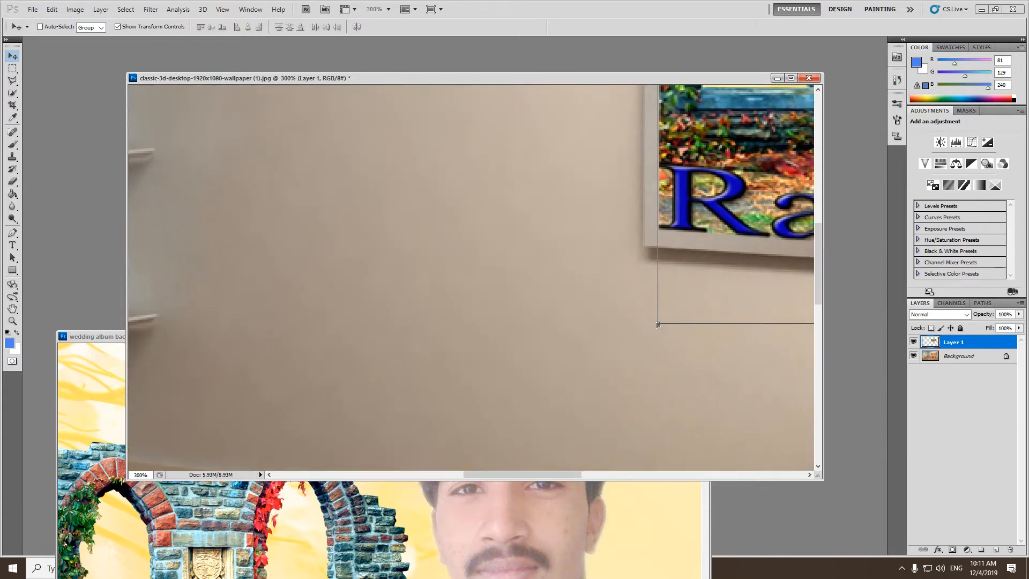
drag(657, 320, 660, 323)
key(Return)
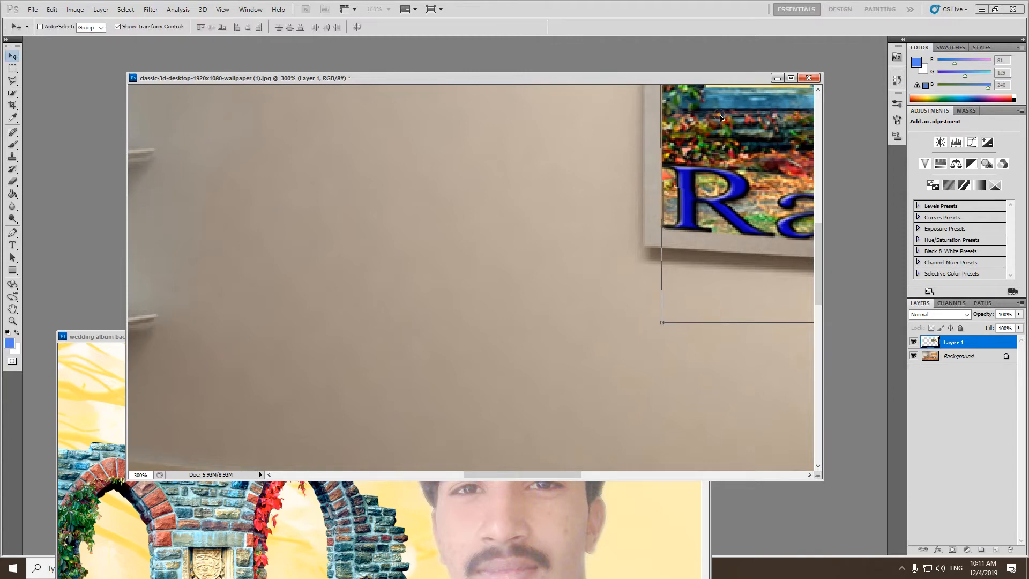
key(ctrl+0)
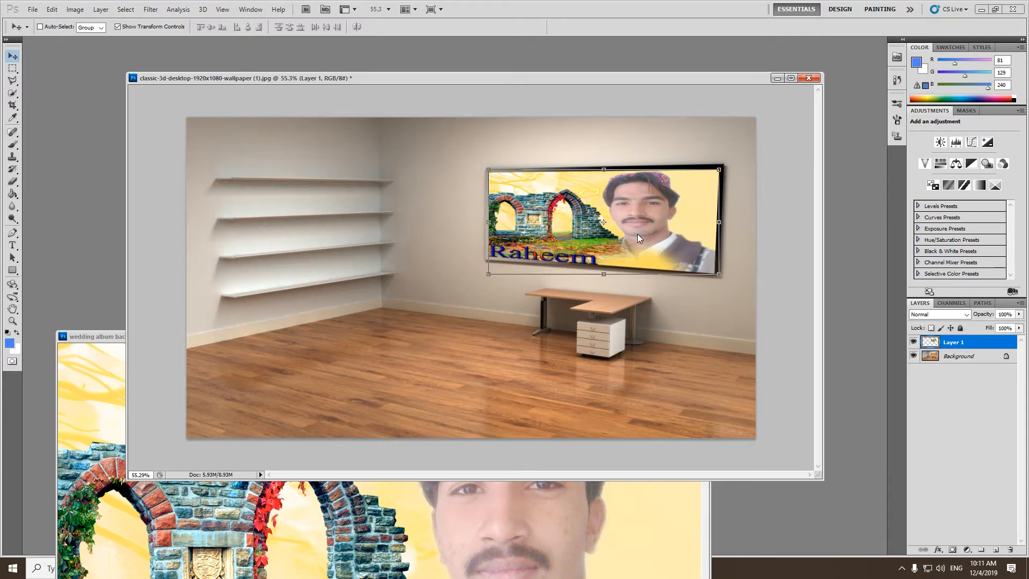
Start saving the composite as a new file on the Desktop in JPEG format.
key(ctrl+shift+s)
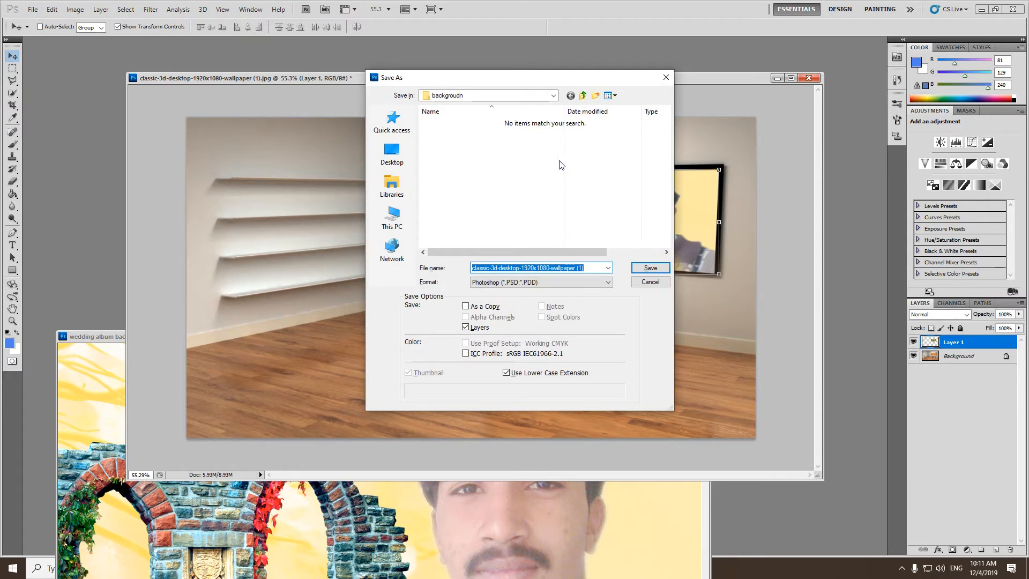
click(393, 153)
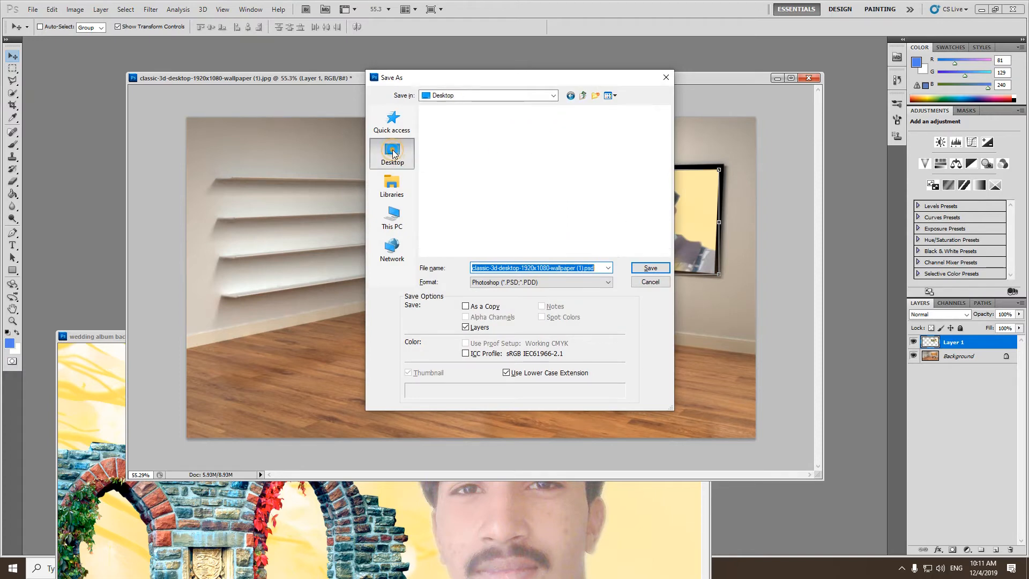
click(578, 282)
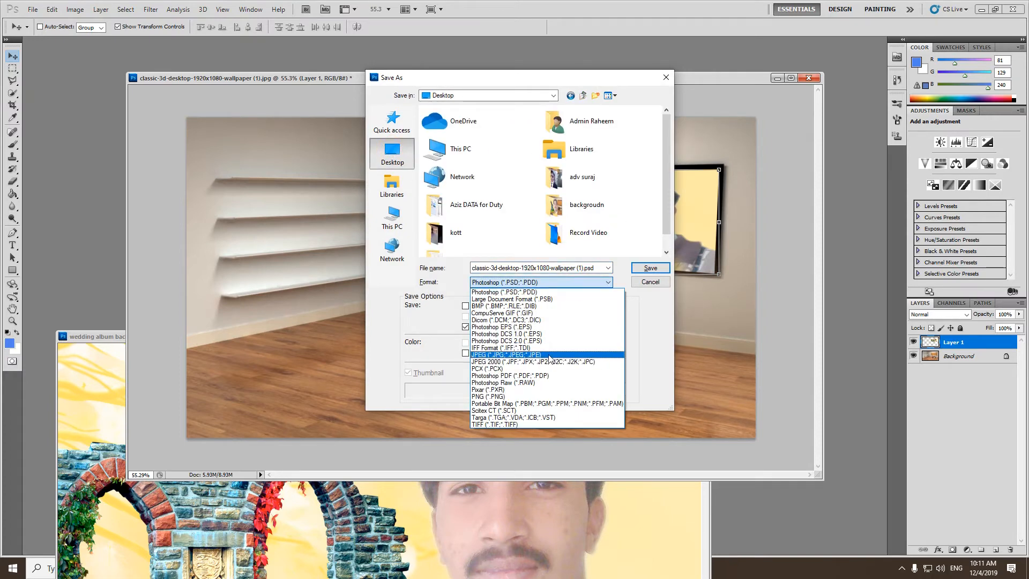
click(552, 355)
Save the JPEG under the name set pic, replacing the existing file, with quality 12 Maximum and Progressive format with 3 scans.
click(570, 268)
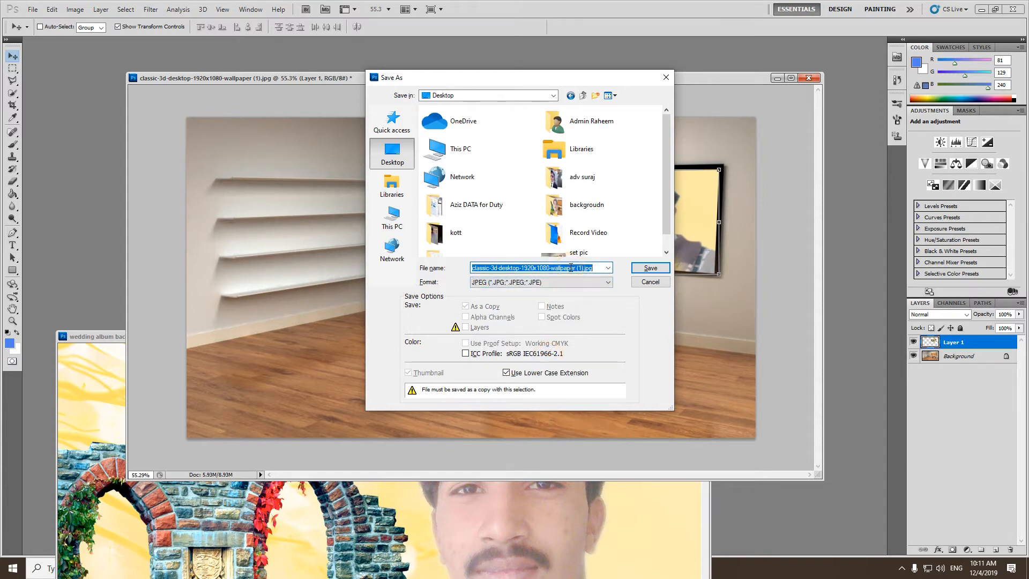
text(set pic)
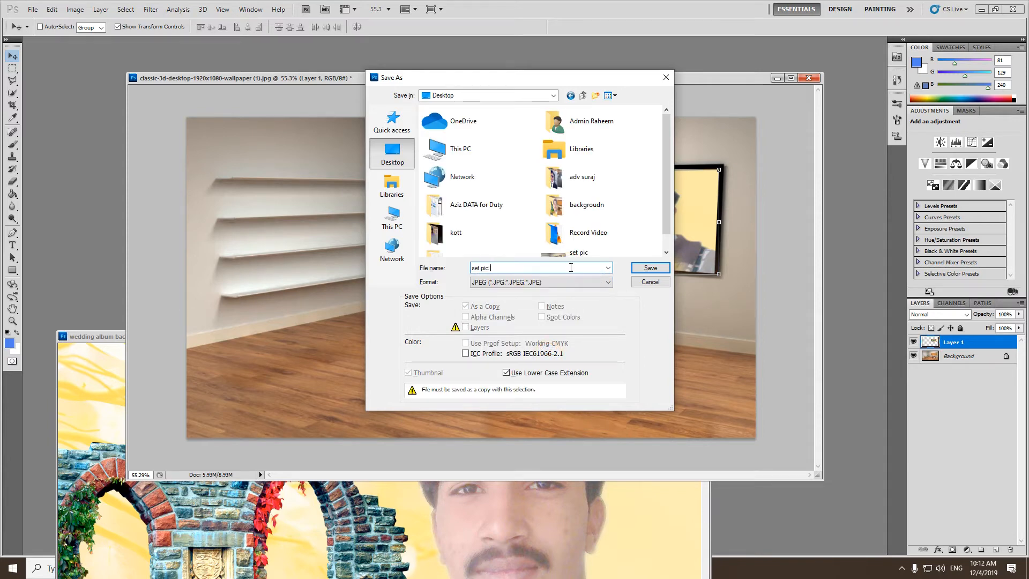
key(BackSpace)
key(BackSpace)
key(BackSpace)
key(BackSpace)
key(BackSpace)
key(BackSpace)
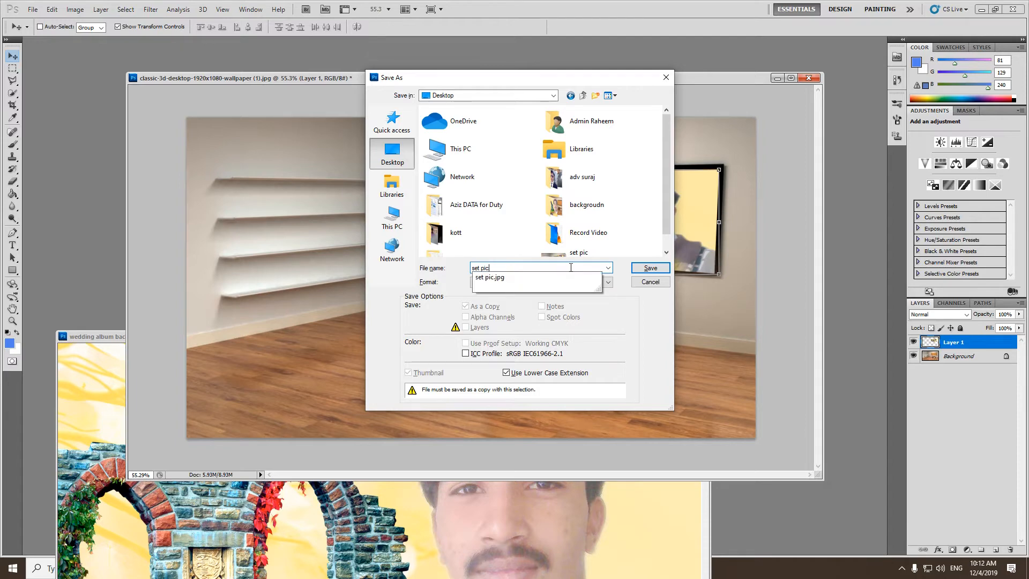
key(Return)
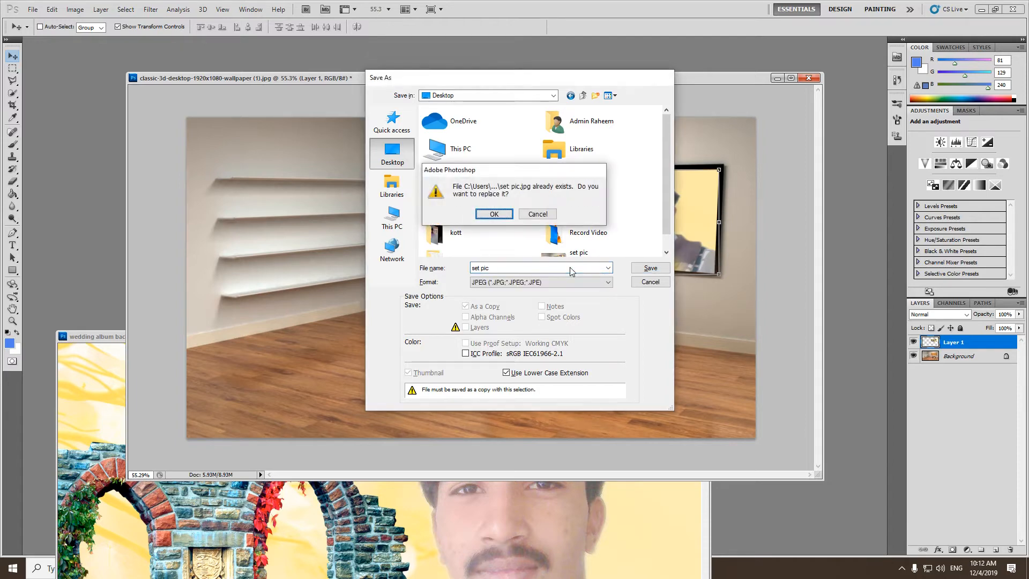
key(Return)
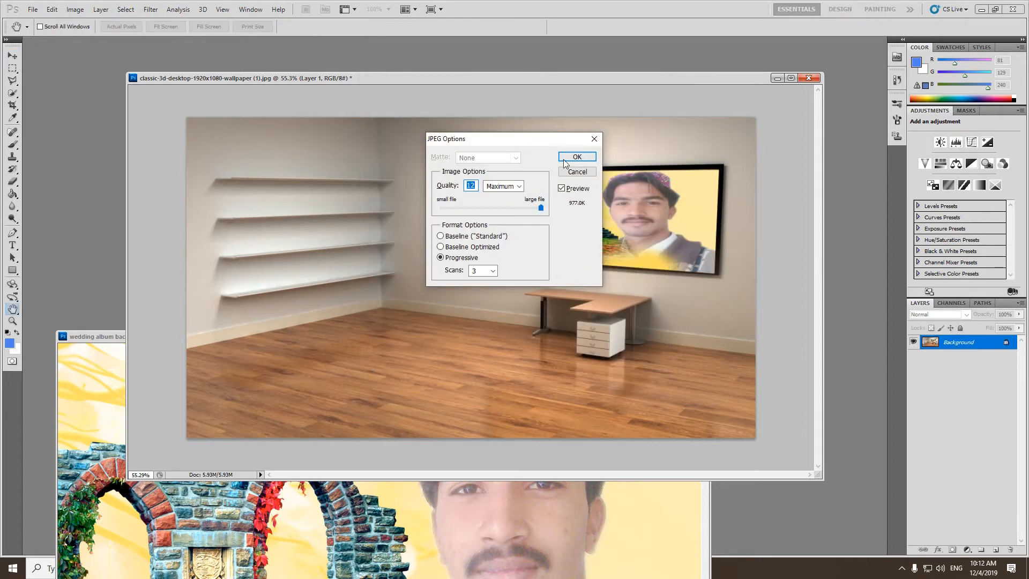
click(564, 161)
Minimize Photoshop and the backgroudn folder window to reach the clear Windows desktop.
click(981, 9)
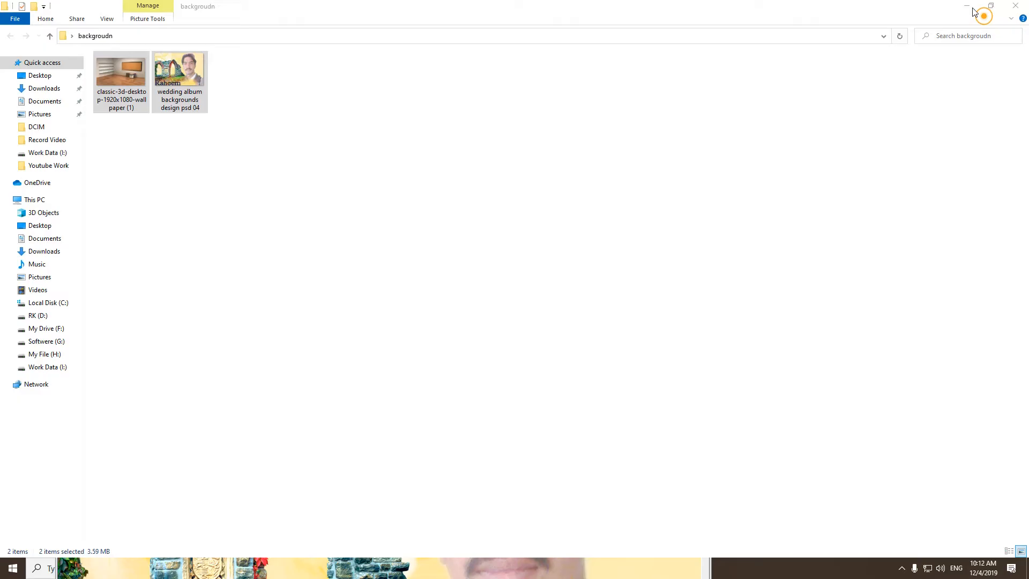
click(780, 200)
click(990, 6)
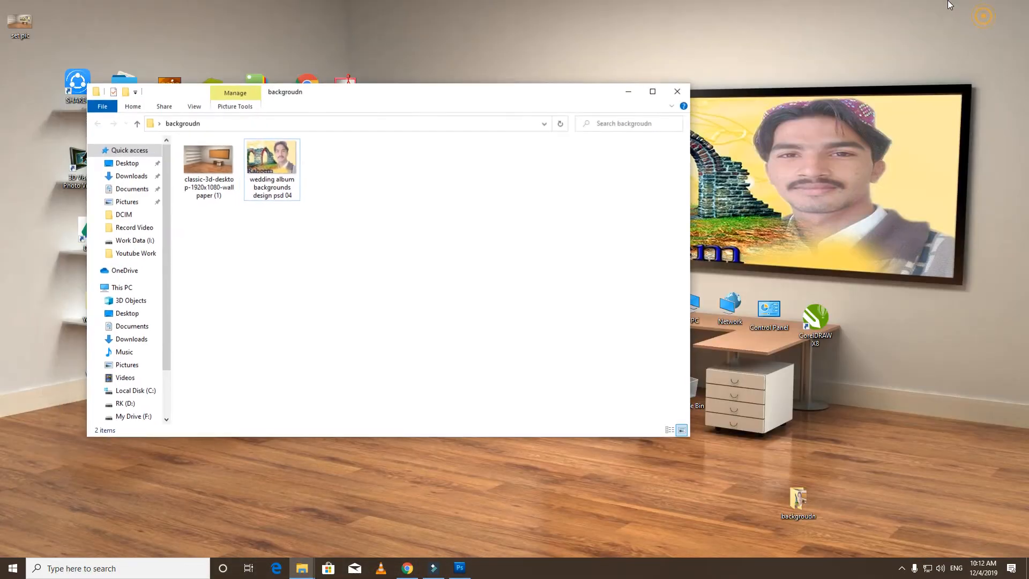
click(648, 95)
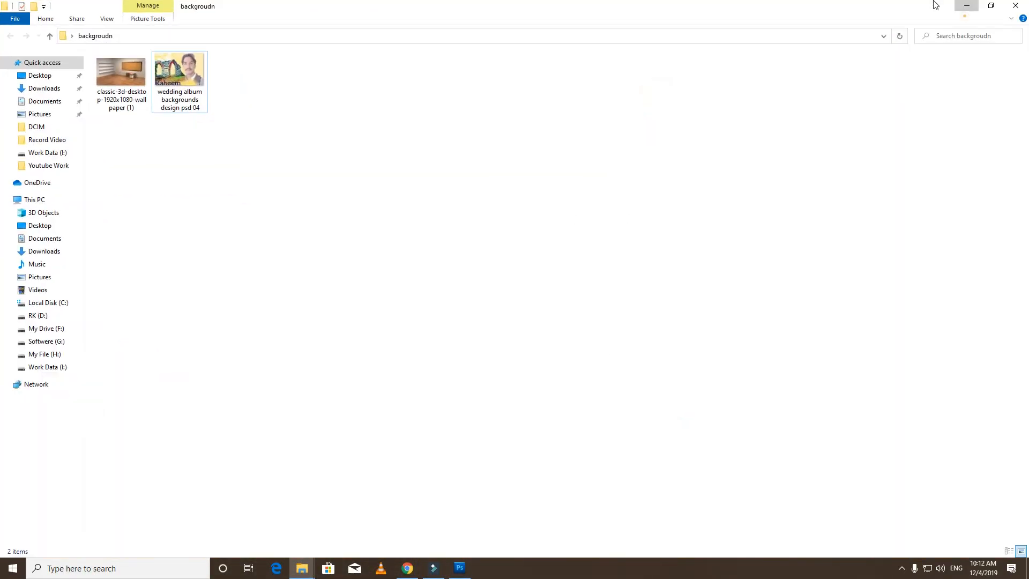
click(967, 5)
click(204, 268)
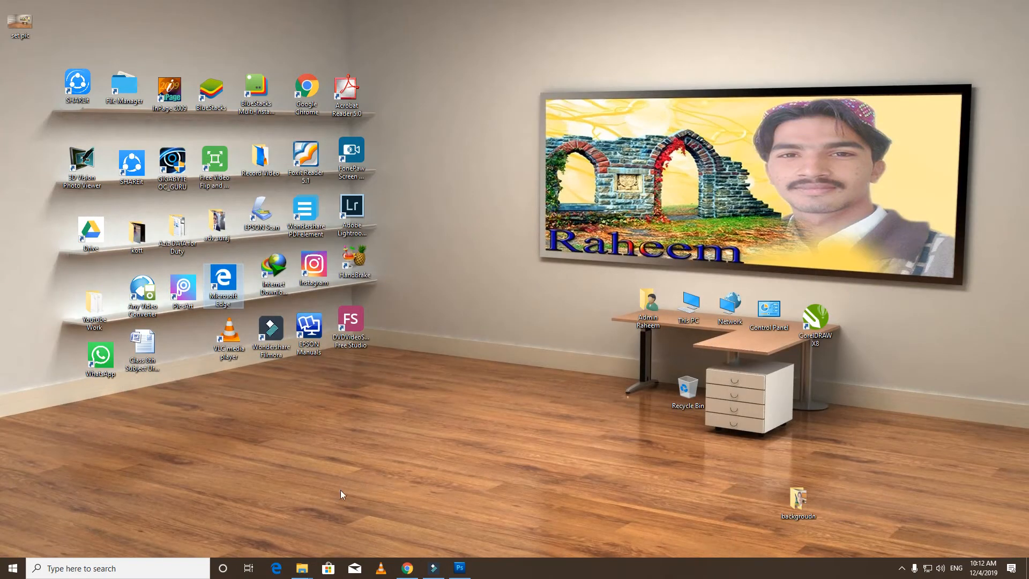
Move the set pic file onto the empty floor area, open it to check the finished wallpaper, and close the viewer.
drag(20, 23, 538, 420)
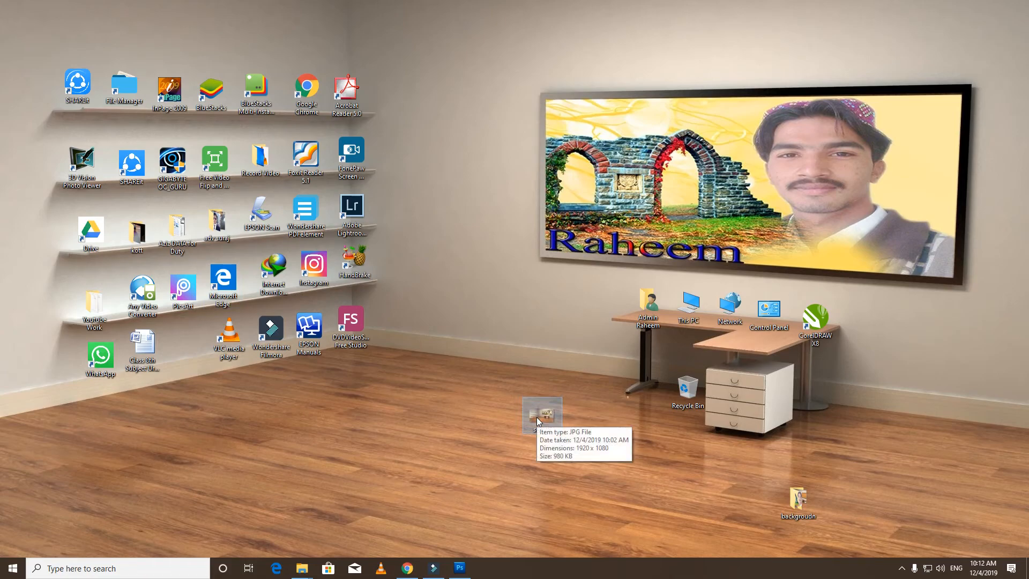
double_click(537, 418)
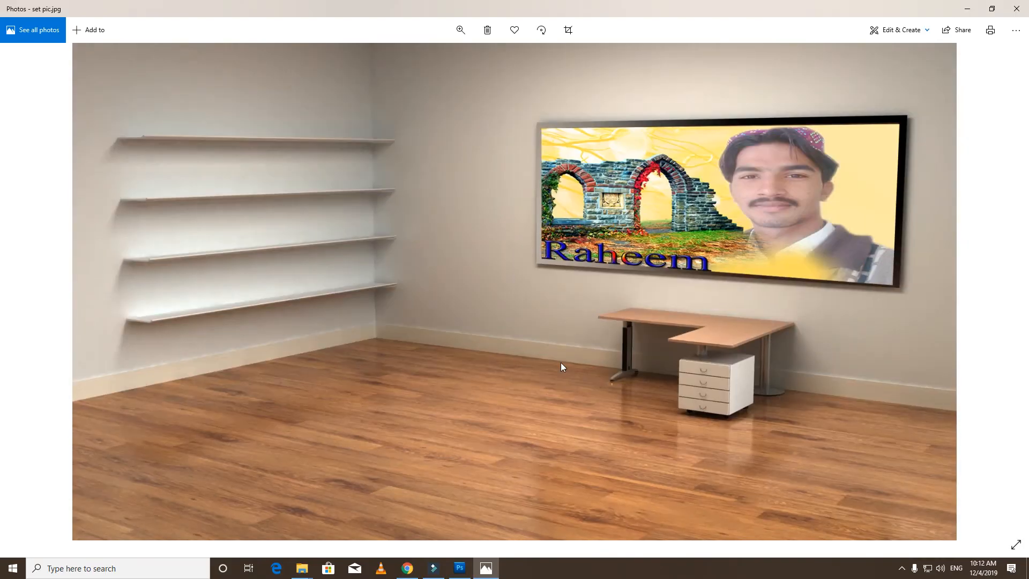
click(1015, 9)
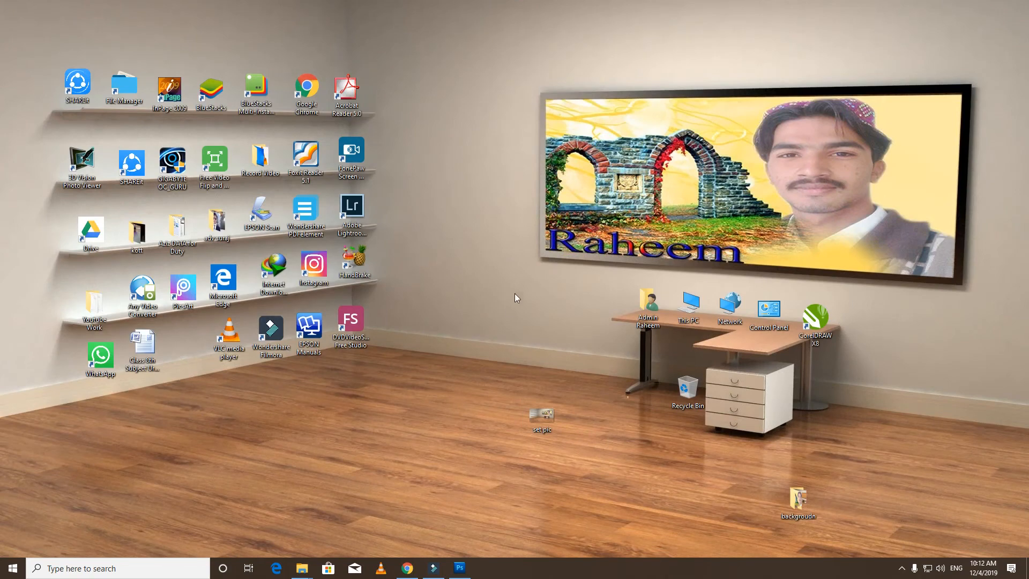
Sort the desktop icons by name.
right_click(421, 152)
right_click(451, 165)
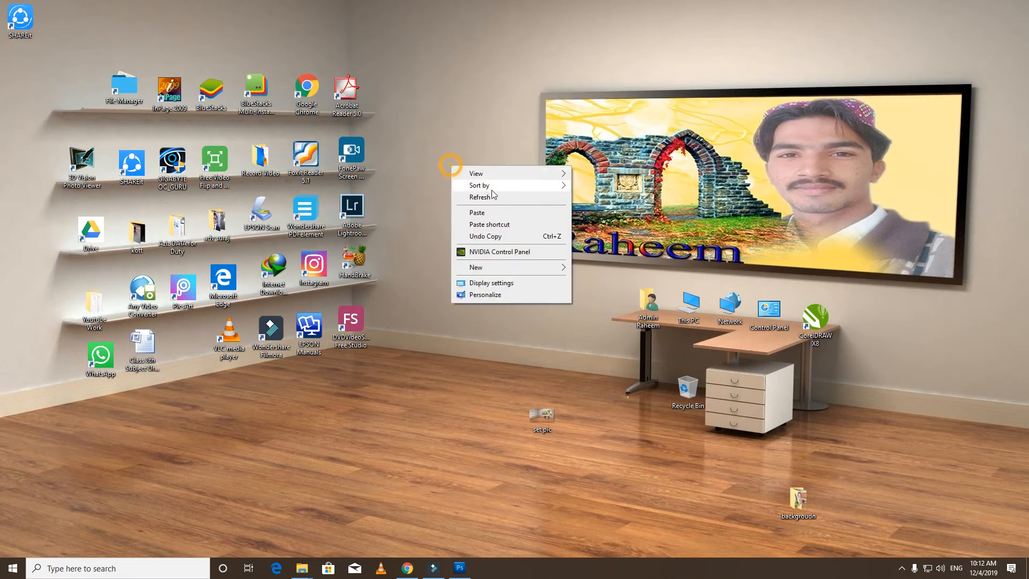
mouse_move(482, 182)
click(596, 184)
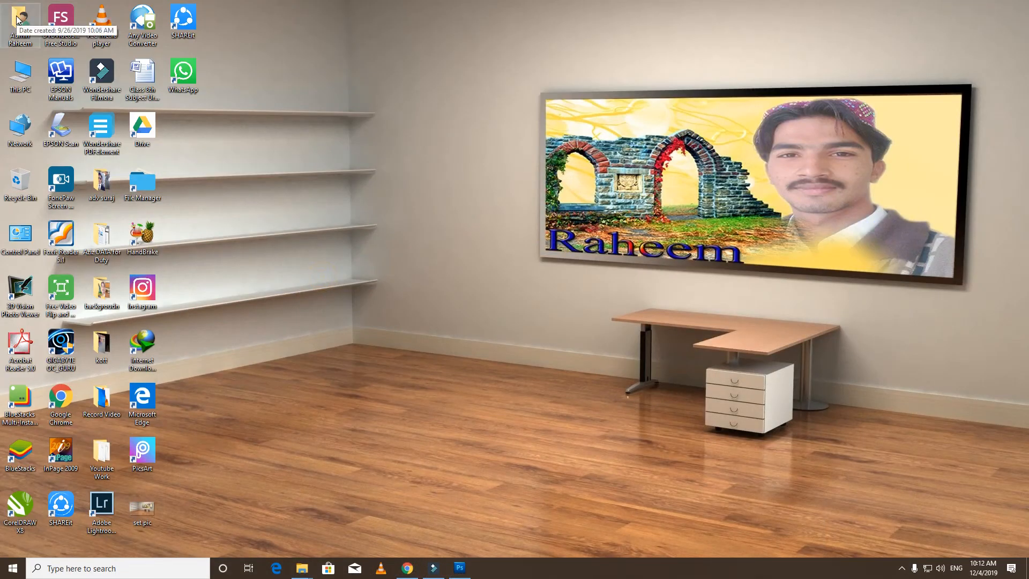
Arrange the user folder, This PC, Network, Control Panel and CorelDRAW icons on the wallpaper's desk, with Recycle Bin beside the drawers.
drag(20, 77, 660, 312)
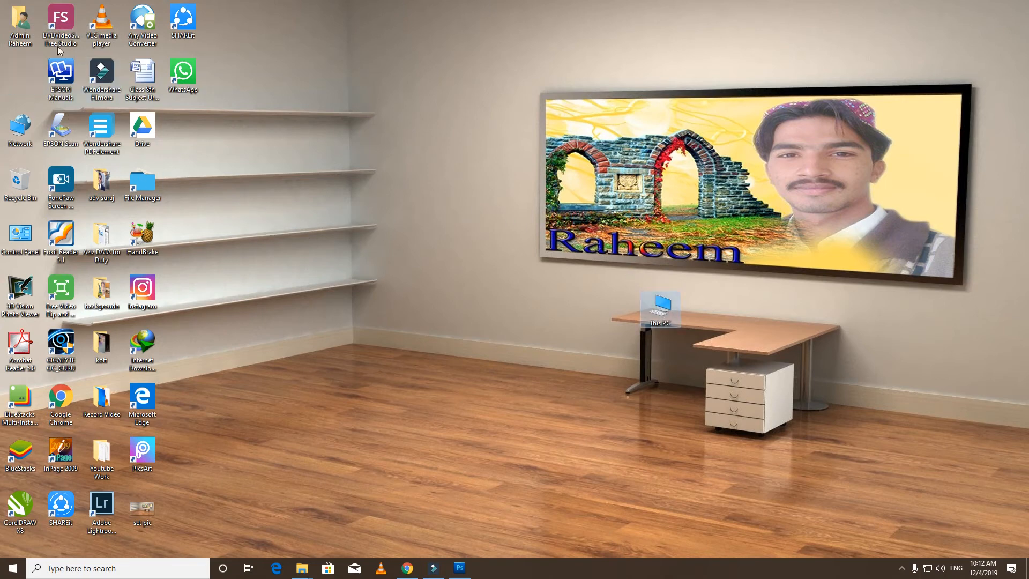
drag(20, 24, 619, 307)
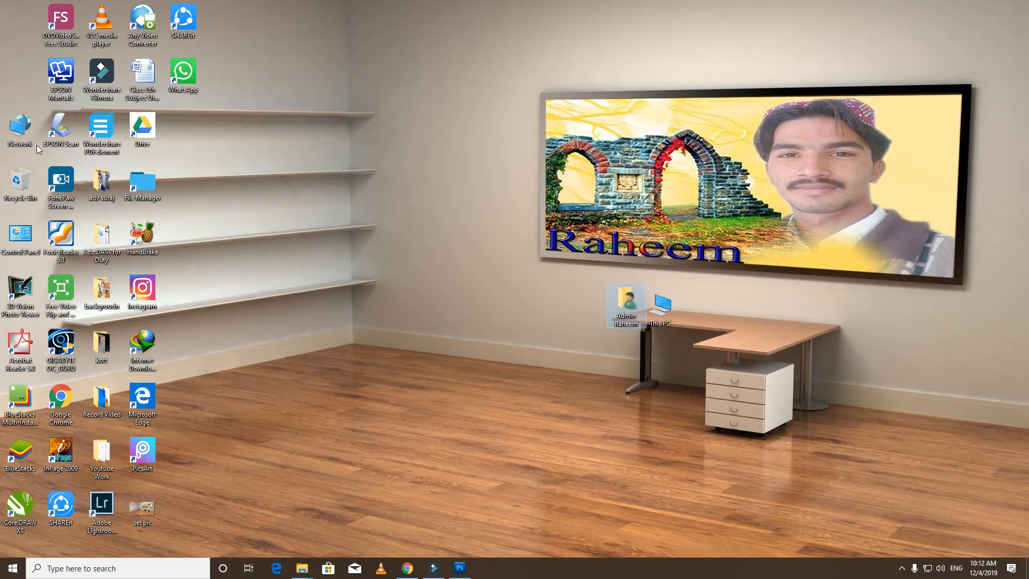
drag(37, 144, 695, 311)
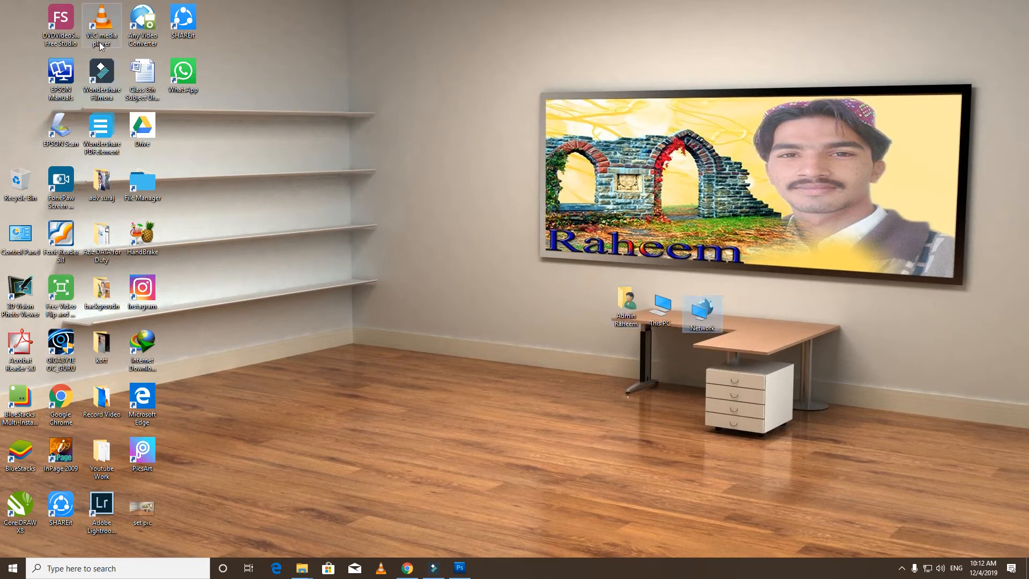
drag(30, 196, 687, 408)
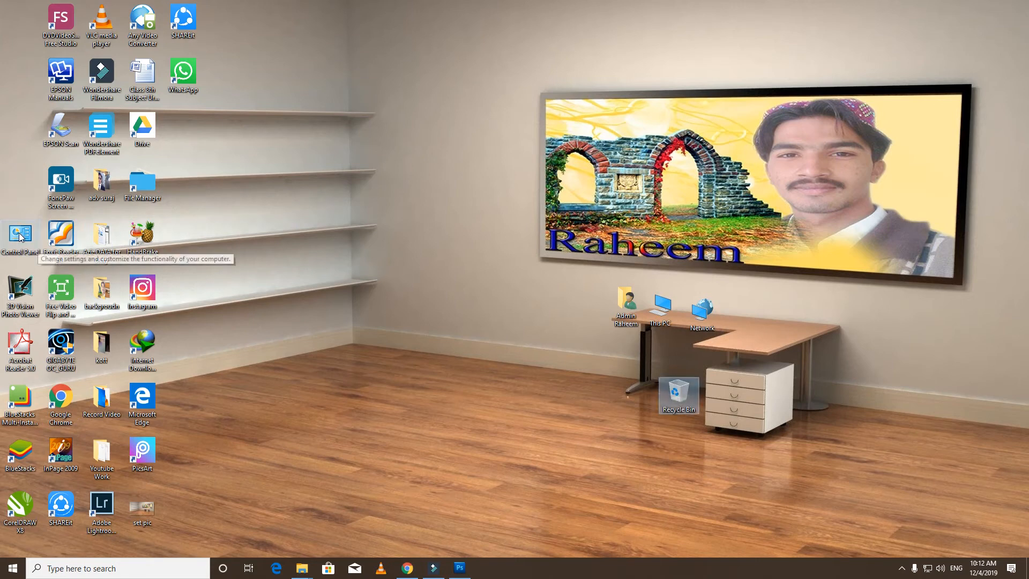
drag(20, 234, 745, 319)
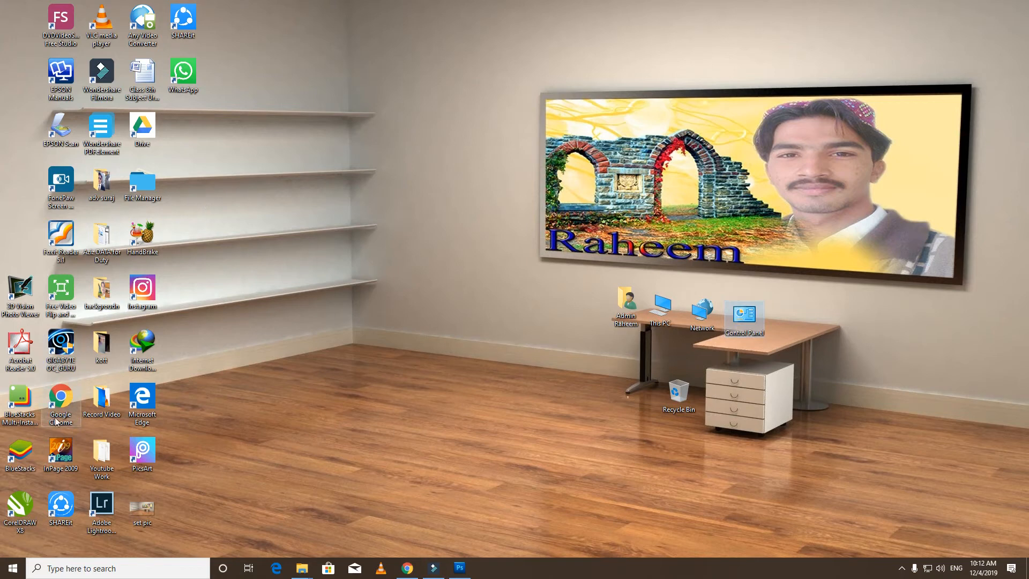
drag(20, 506, 798, 324)
Place SHAREit, WhatsApp, Any Video Converter and VLC on the top shelf, and move the Class 8th document into the DATA for Duty folder.
drag(187, 24, 347, 92)
drag(192, 72, 312, 88)
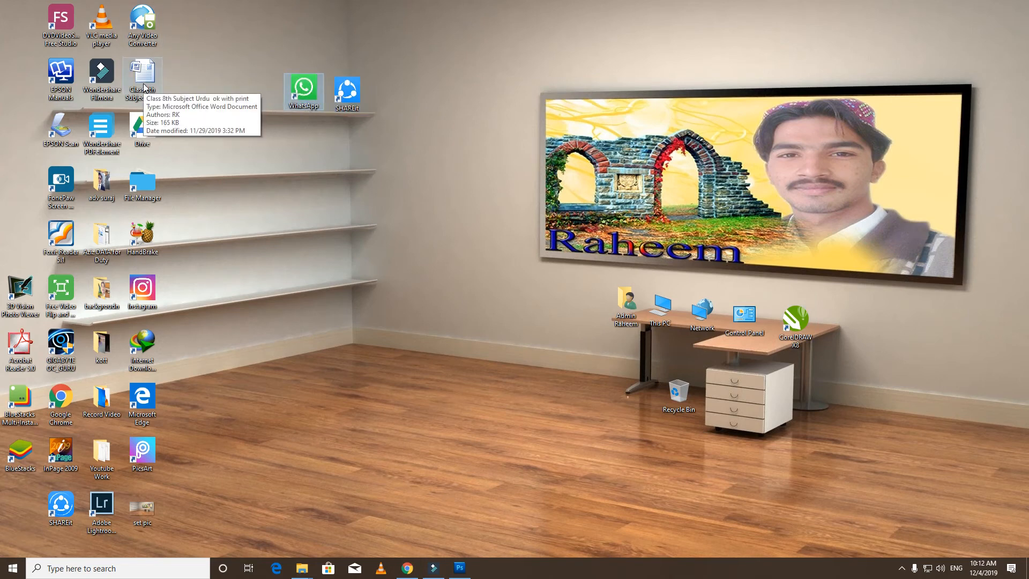
drag(142, 75, 102, 237)
drag(153, 23, 254, 87)
drag(101, 23, 199, 87)
Place the DVDVideoSoft Free Studio, Wondershare Filmora, EPSON Manuals and Drive icons along the second shelf, starting from its right end.
drag(60, 23, 347, 152)
drag(100, 72, 305, 151)
drag(61, 75, 266, 154)
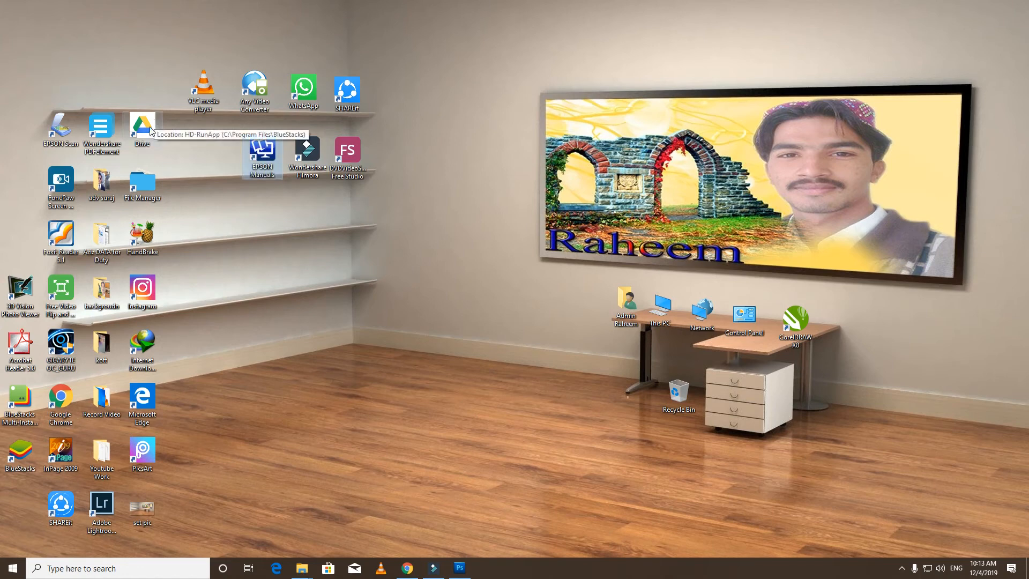
drag(151, 130, 222, 156)
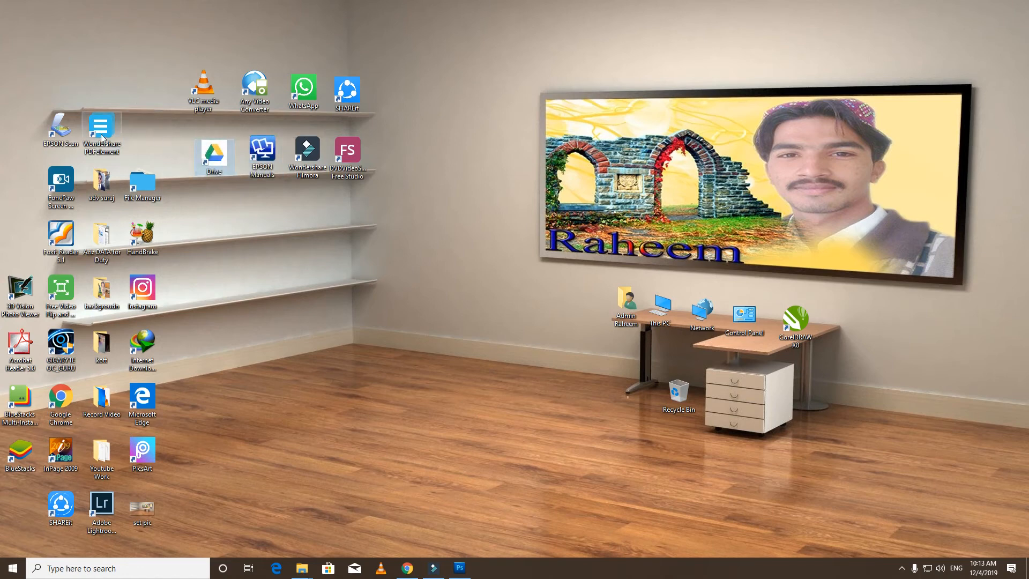
Place Wondershare PDFelement, EPSON Scan, File Manager and the adjacent photo folder along the third shelf, starting from its right end.
drag(102, 138, 353, 223)
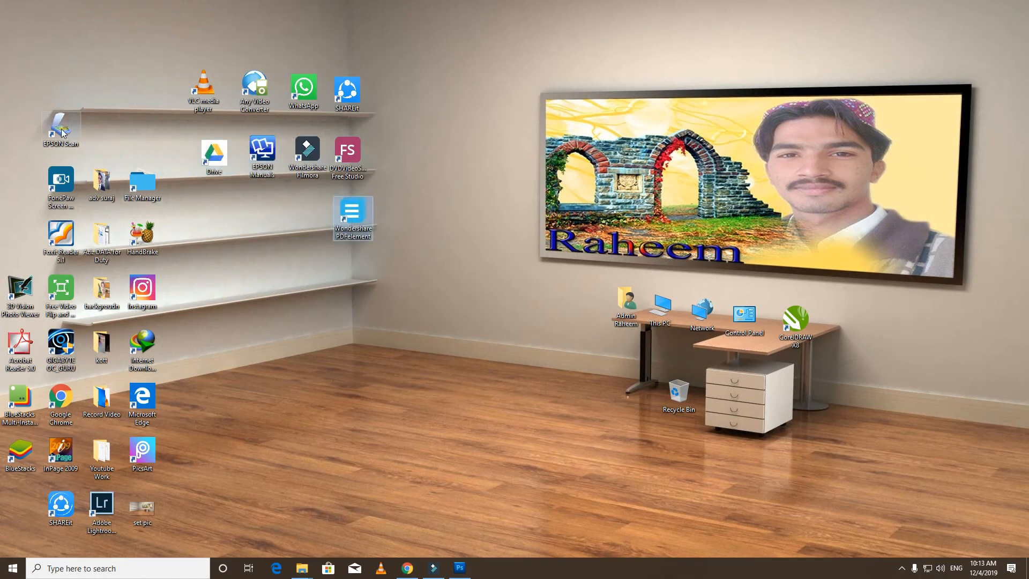
drag(63, 132, 311, 214)
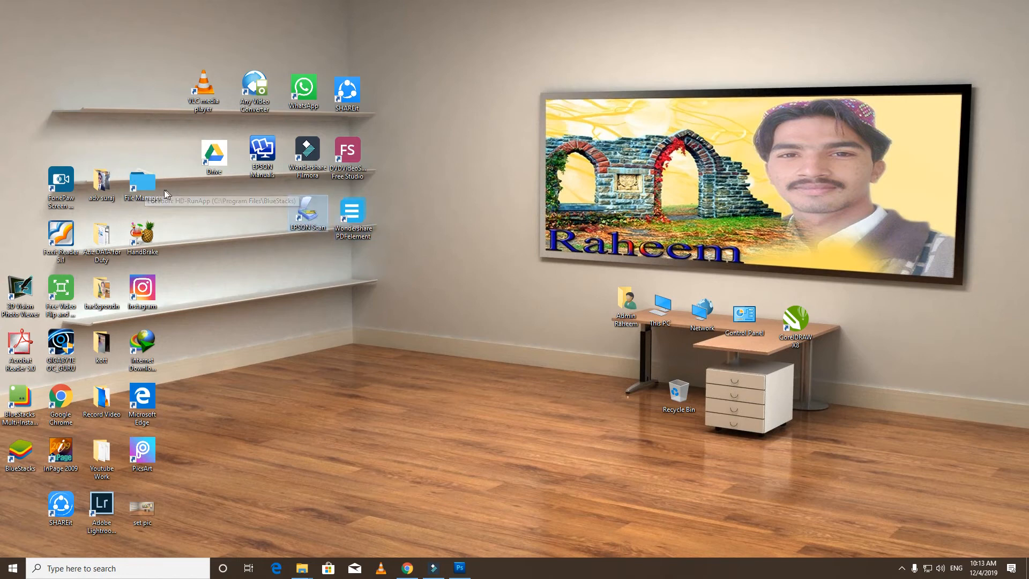
drag(164, 190, 283, 222)
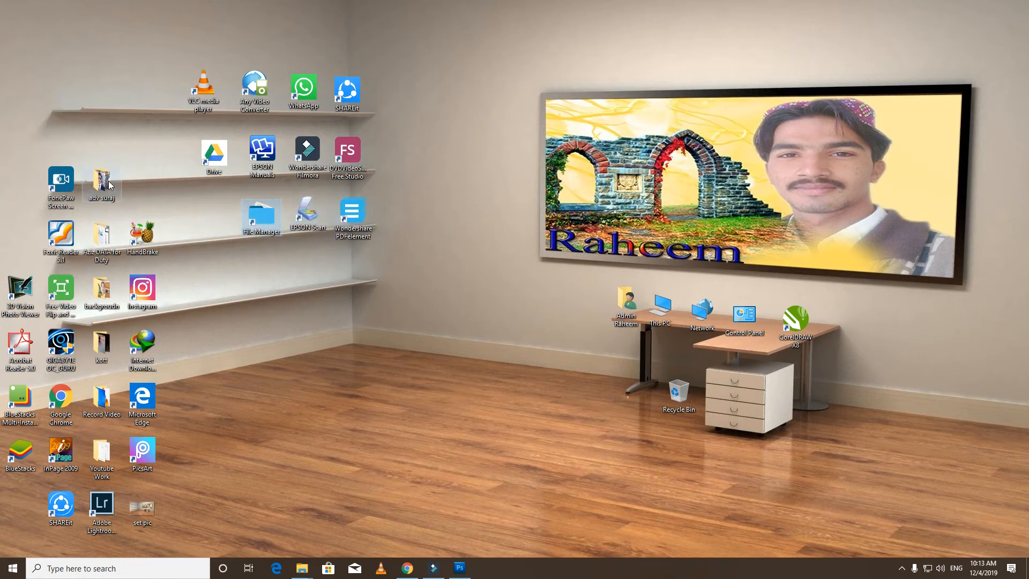
drag(109, 183, 220, 219)
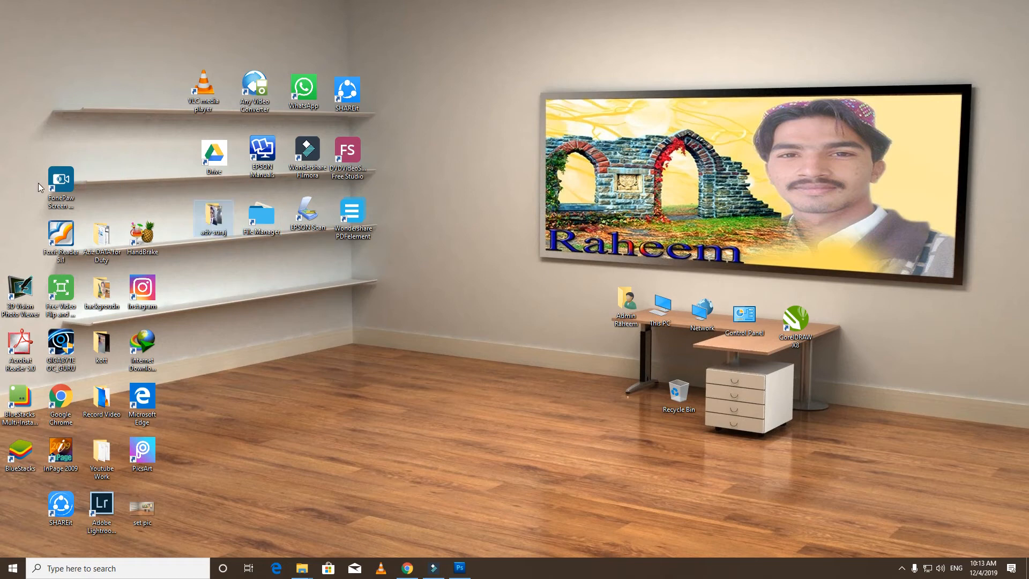
Place FonePaw Screen Recorder, HandBrake, the DATA for Duty folder and Foxit Reader along the lowest shelf, starting from its right end.
drag(61, 181, 349, 254)
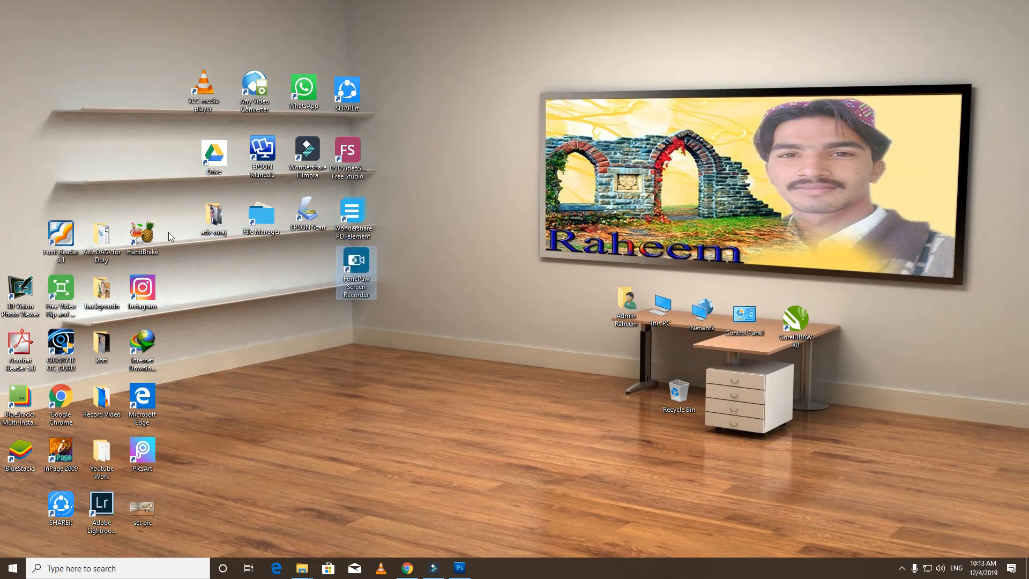
drag(143, 236, 316, 276)
drag(101, 239, 266, 276)
drag(69, 236, 227, 289)
Fill the rest of the top shelf with Instagram, the backgroudn folder and the Free Video Flip icon.
drag(151, 295, 171, 97)
drag(102, 290, 132, 85)
drag(66, 289, 81, 96)
Complete the second shelf with 3D Vision Photo Viewer, Acrobat Reader and the kott folder.
drag(32, 294, 183, 159)
drag(20, 345, 129, 160)
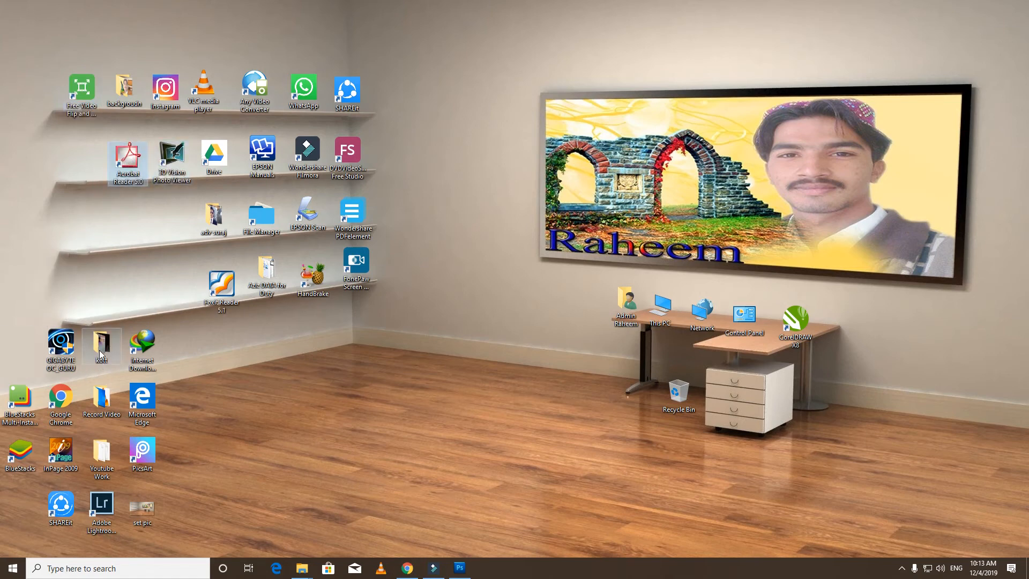
drag(99, 370, 83, 166)
Complete the third shelf with the Internet Download, GIGABYTE OC_GURU and BlueStacks Multi-Instance Manager icons.
drag(153, 349, 180, 230)
drag(56, 351, 126, 238)
drag(27, 421, 90, 238)
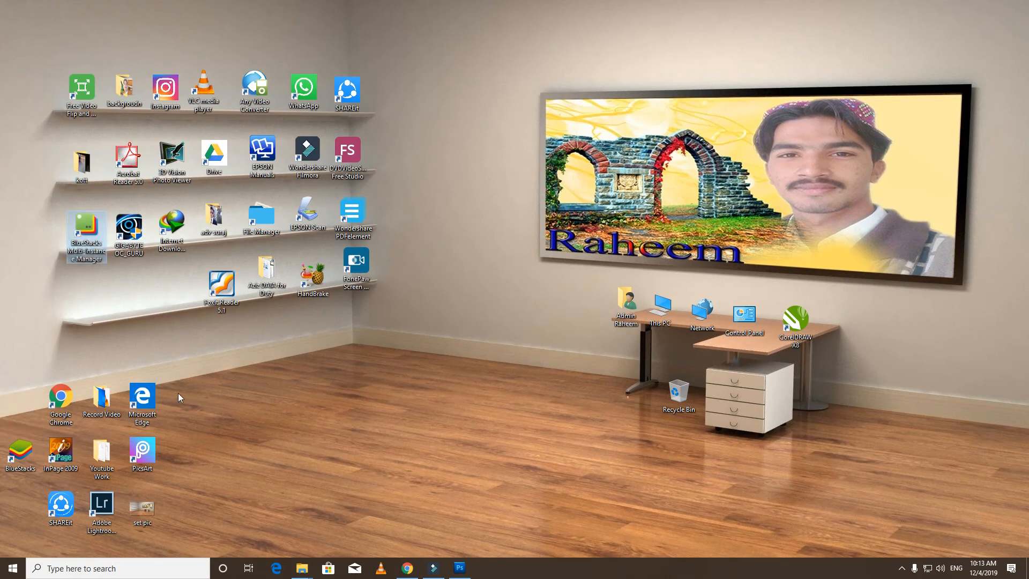
Complete the lowest shelf with Microsoft Edge, the Record Video folder and Google Chrome.
drag(142, 400, 184, 304)
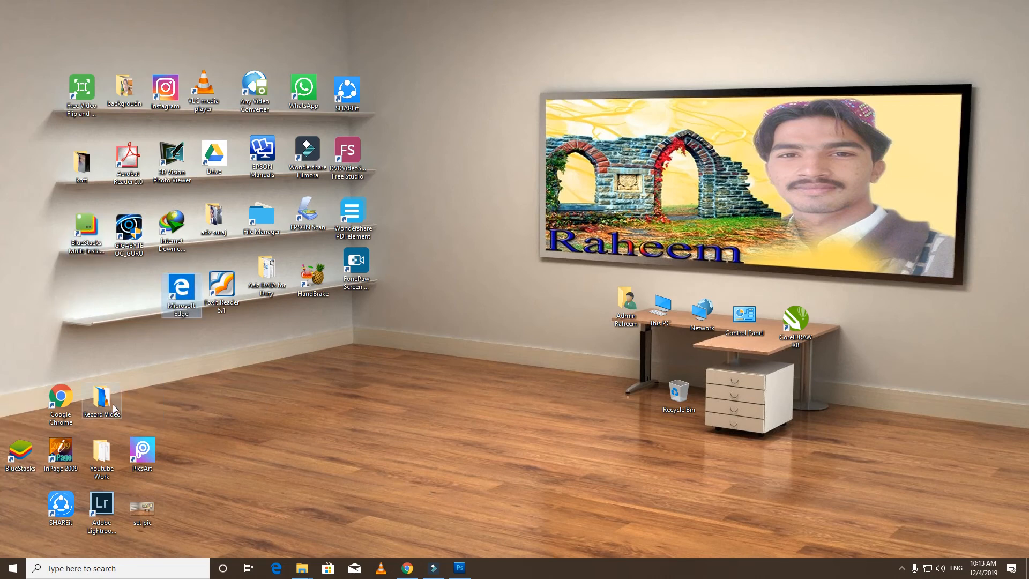
drag(103, 405, 137, 304)
drag(58, 407, 87, 307)
Line up PicsArt, the Youtube Work folder and Adobe Lightroom beneath the shelves, and move set pic into the backgroudn folder.
drag(143, 453, 352, 336)
drag(102, 455, 317, 345)
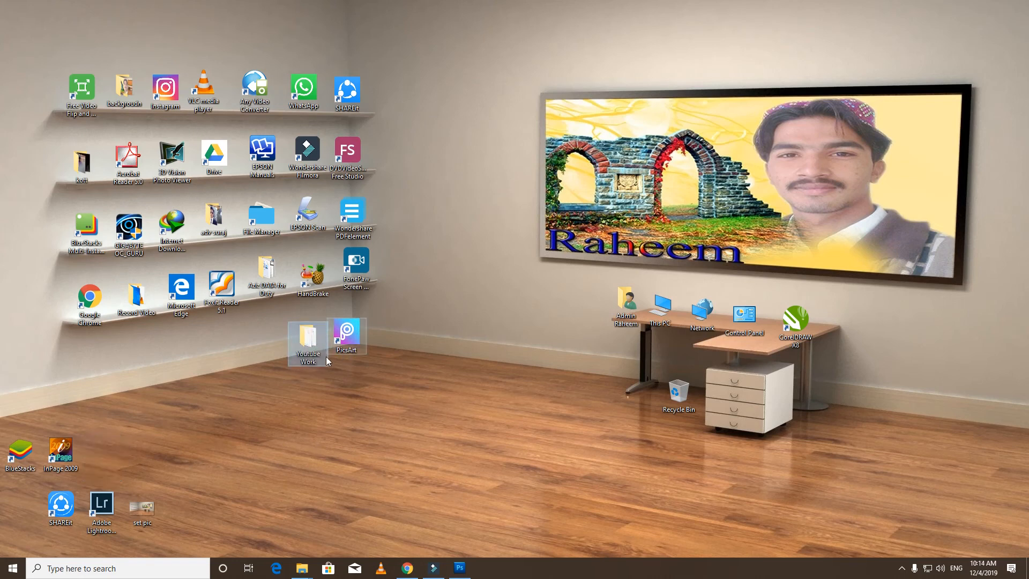
drag(101, 509, 273, 348)
drag(138, 512, 124, 91)
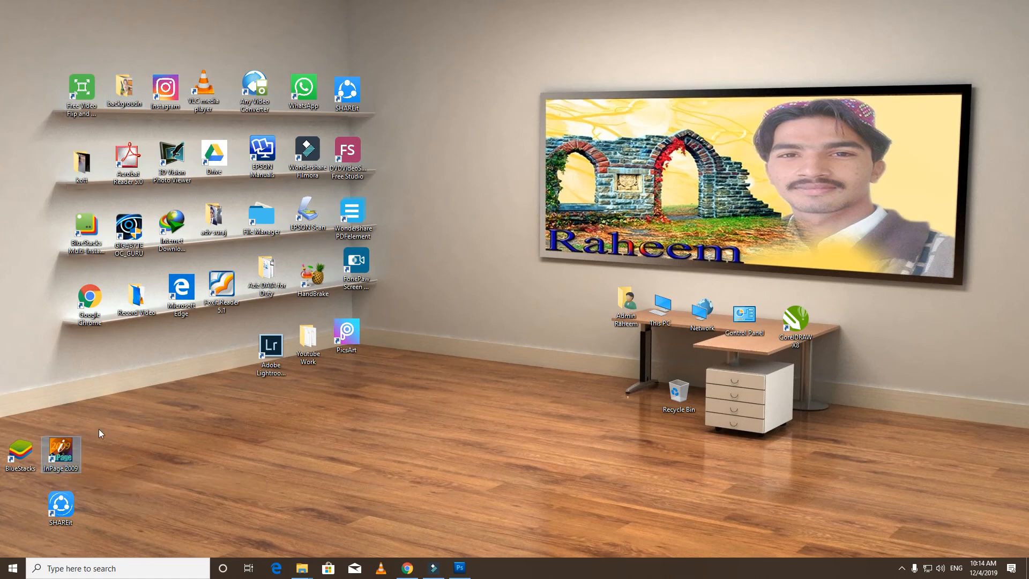
Extend the row beneath the shelves with InPage 2009, BlueStacks and the remaining SHAREit icon, and clear the selection.
drag(64, 456, 231, 364)
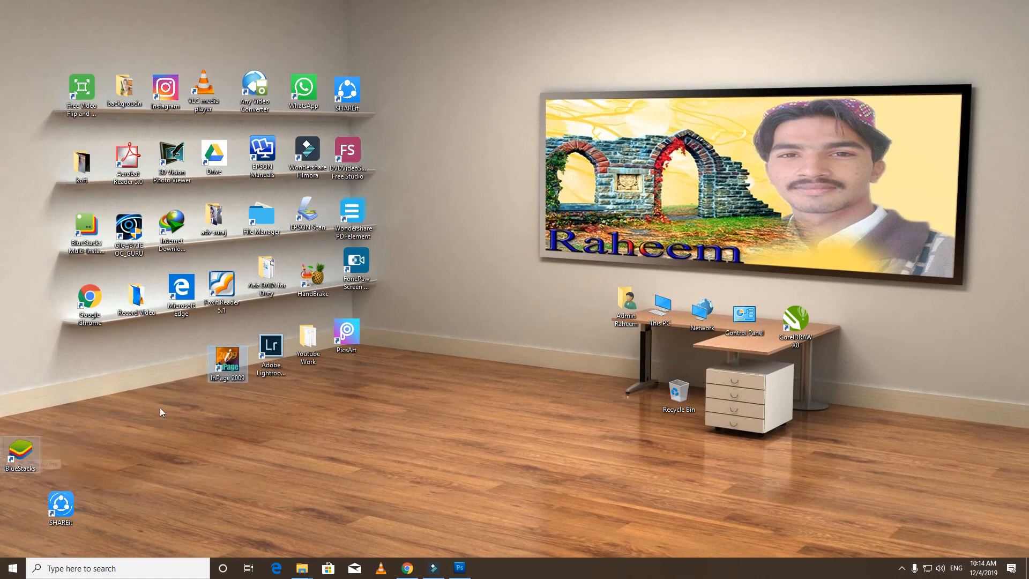
mouse_move(186, 389)
mouse_down()
mouse_move(47, 441)
mouse_move(185, 374)
mouse_up()
drag(63, 514, 145, 393)
click(439, 387)
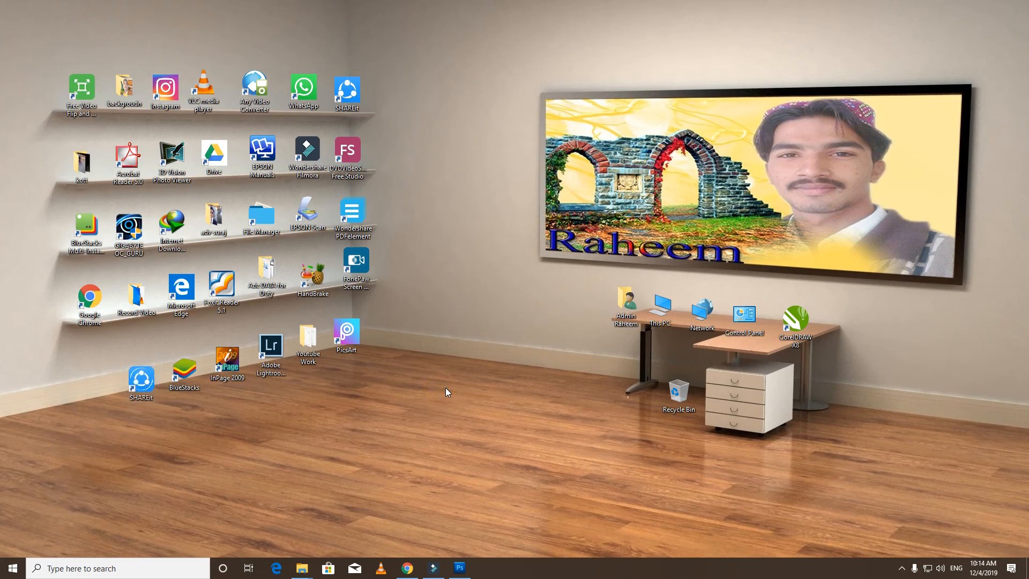